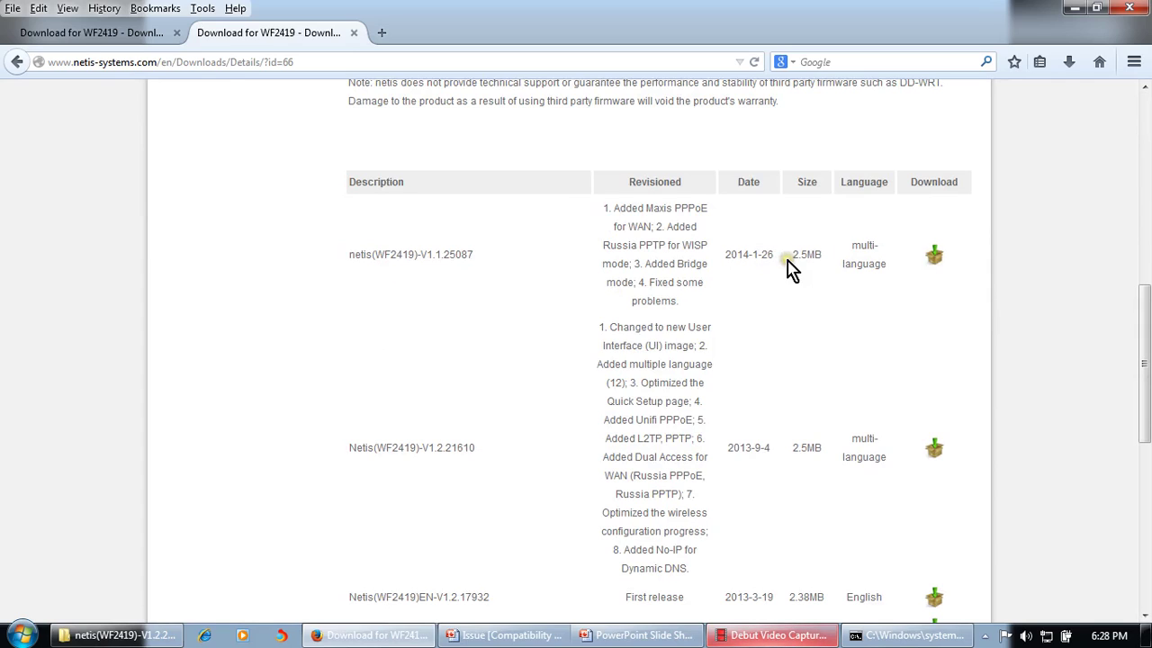
# Start and then cancel the WF2419 V1.2.25087 firmware zip download, switching to the extracted folder
pyautogui.click(936, 256)
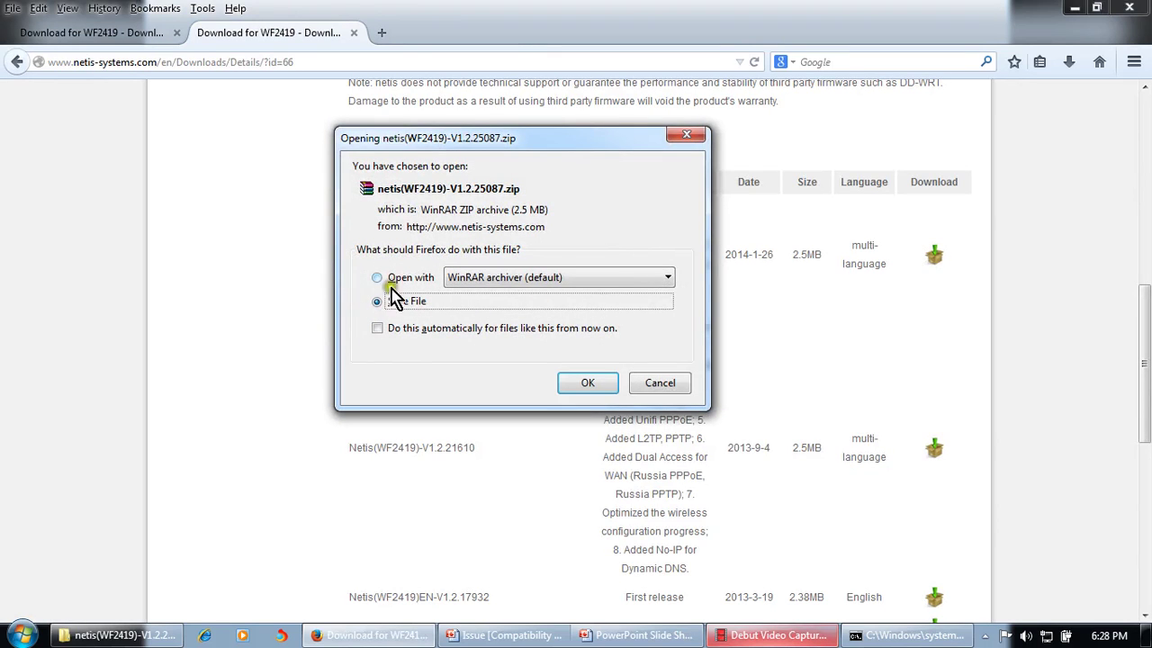
pyautogui.click(588, 384)
pyautogui.click(1072, 63)
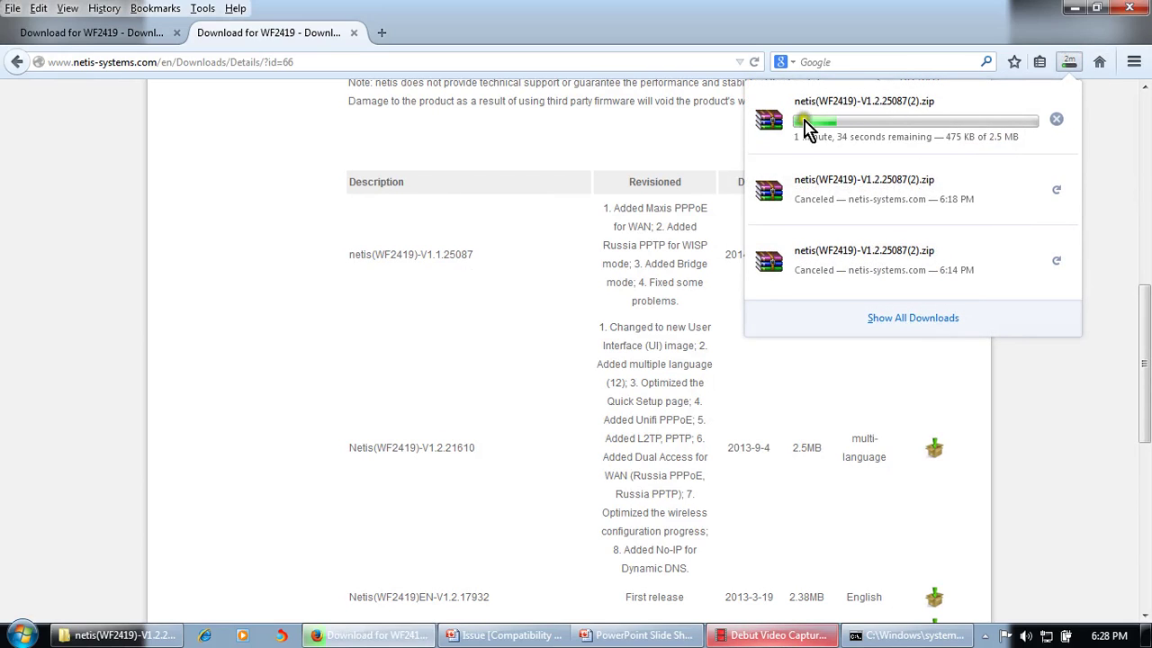
pyautogui.press('space')
pyautogui.click(1057, 122)
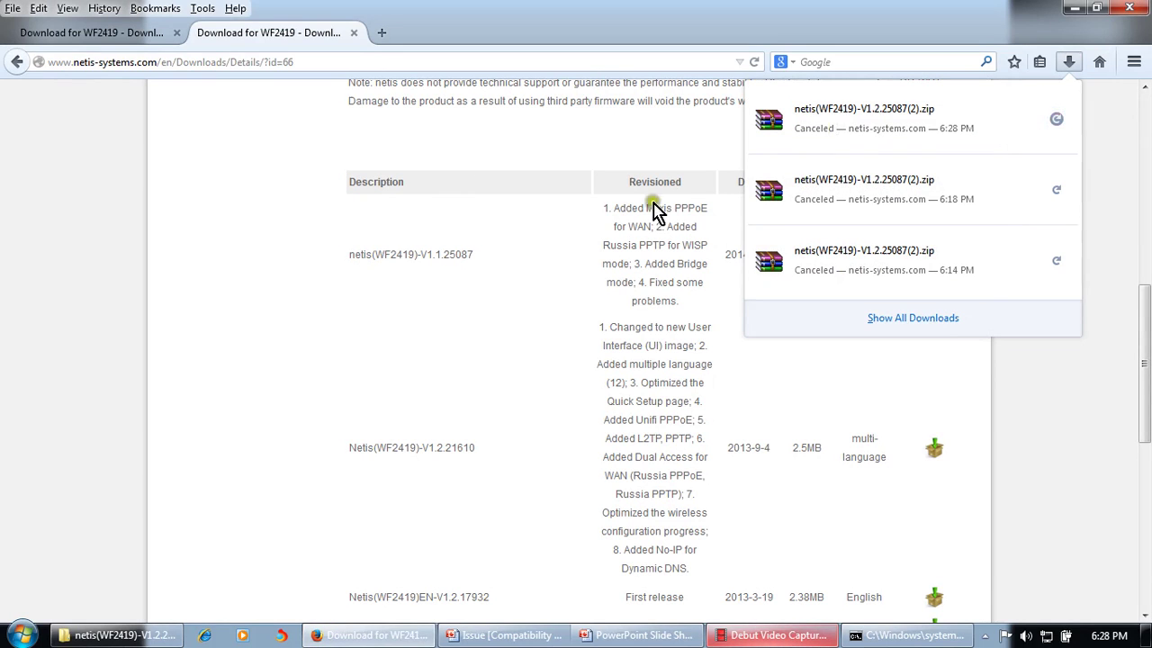
pyautogui.click(117, 635)
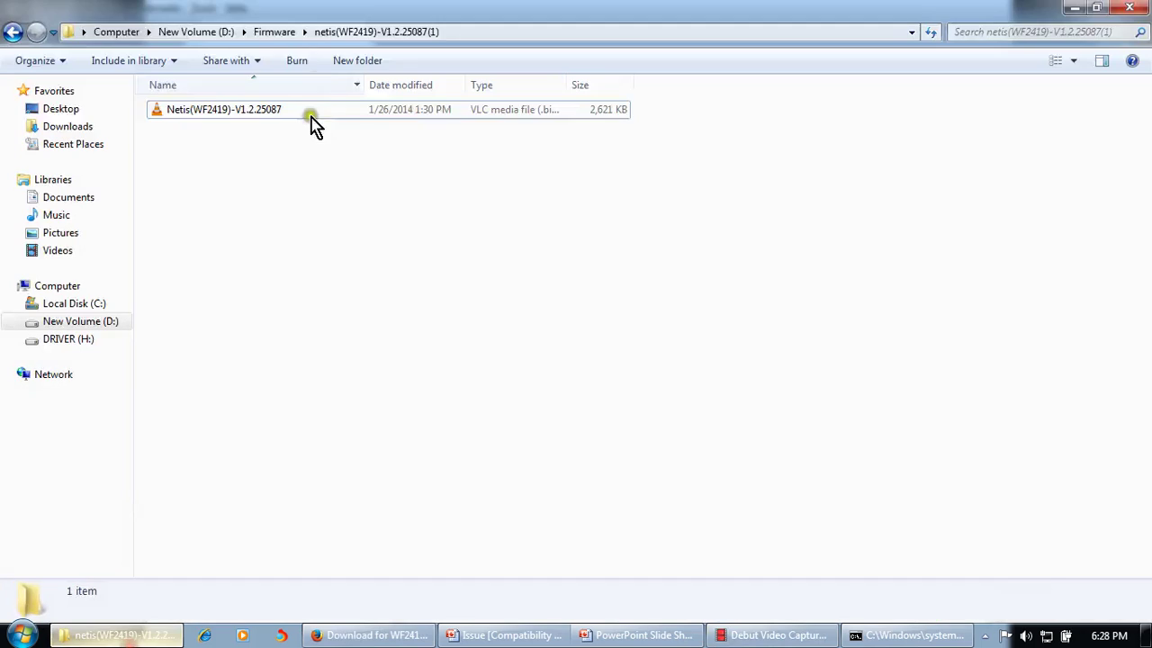
# Check the WF2419 zip and its extracted Netis(WF2419)-V1.2.25087 firmware file, then minimize Explorer
pyautogui.click(12, 33)
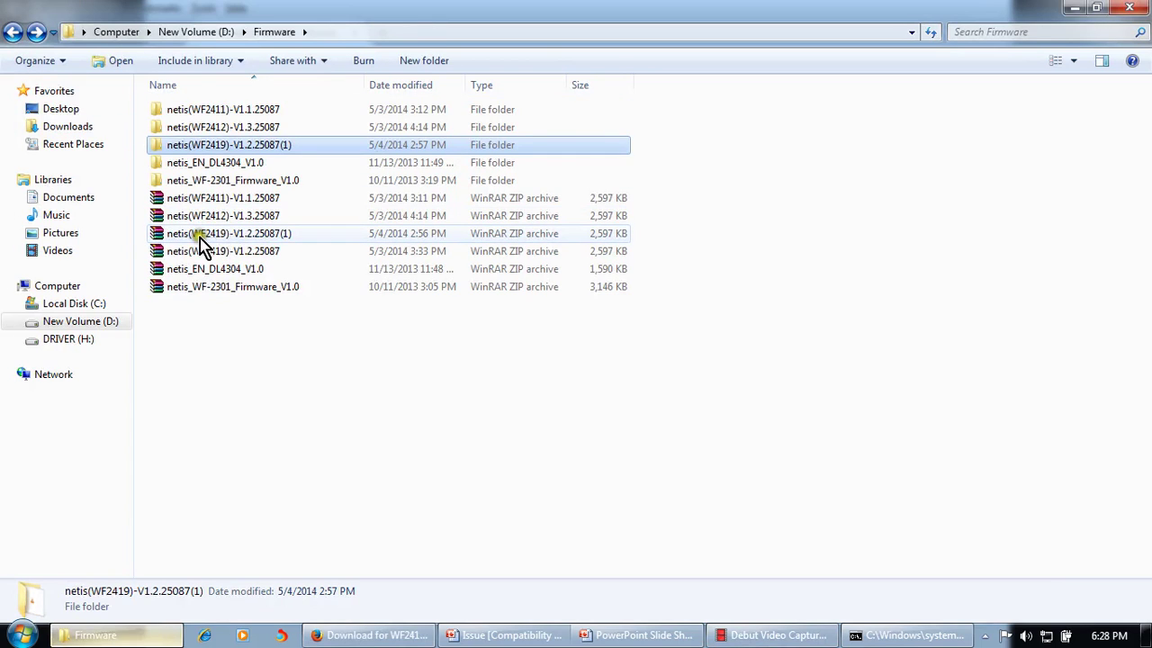
pyautogui.click(212, 236)
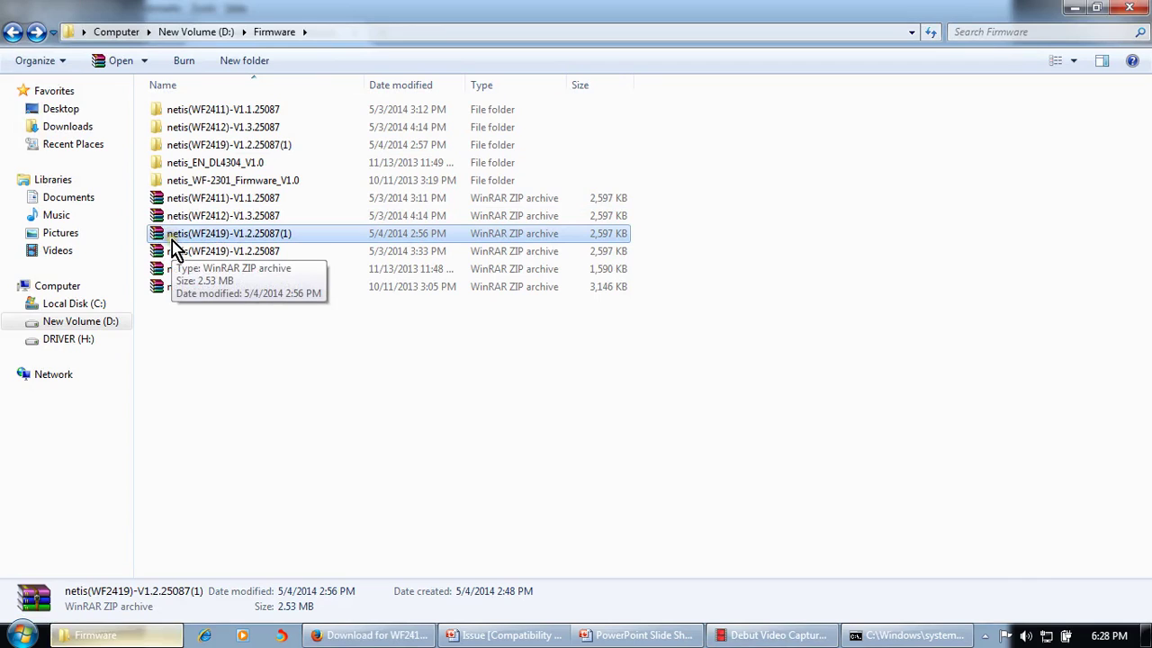
pyautogui.rightClick(173, 241)
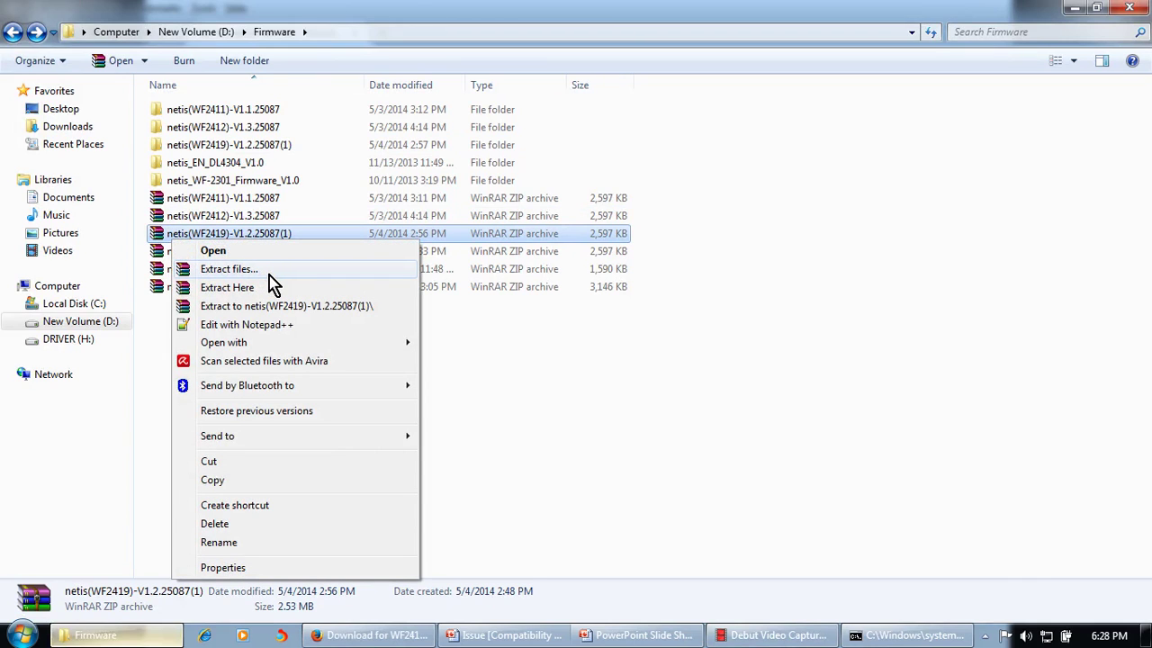
pyautogui.doubleClick(210, 146)
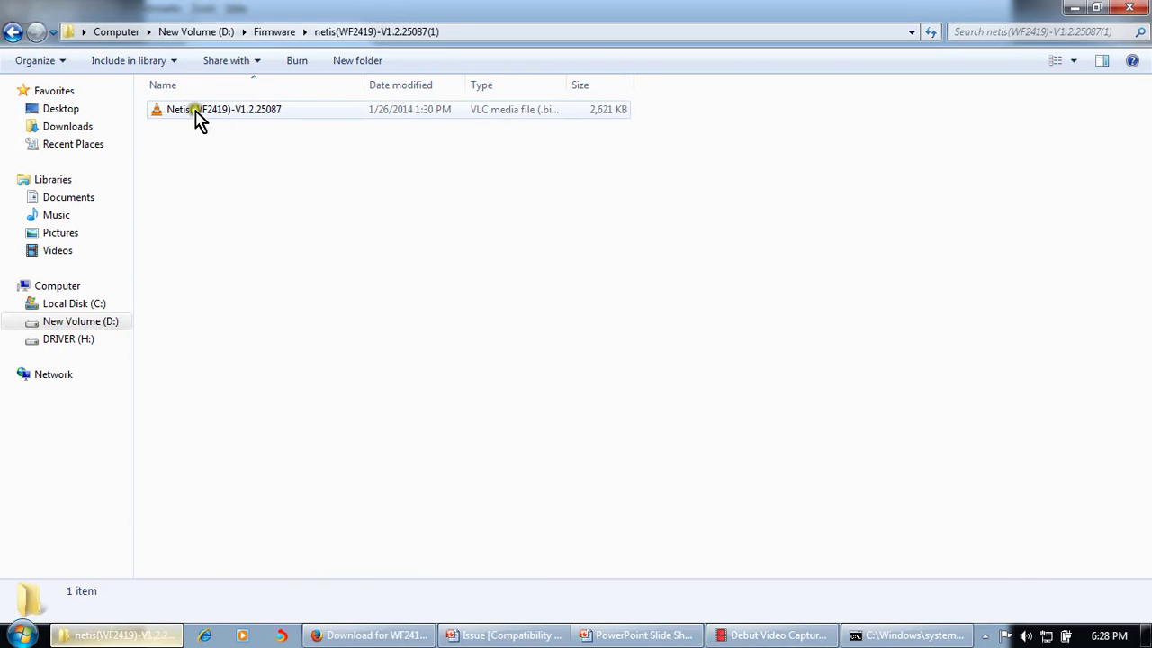
pyautogui.click(1075, 9)
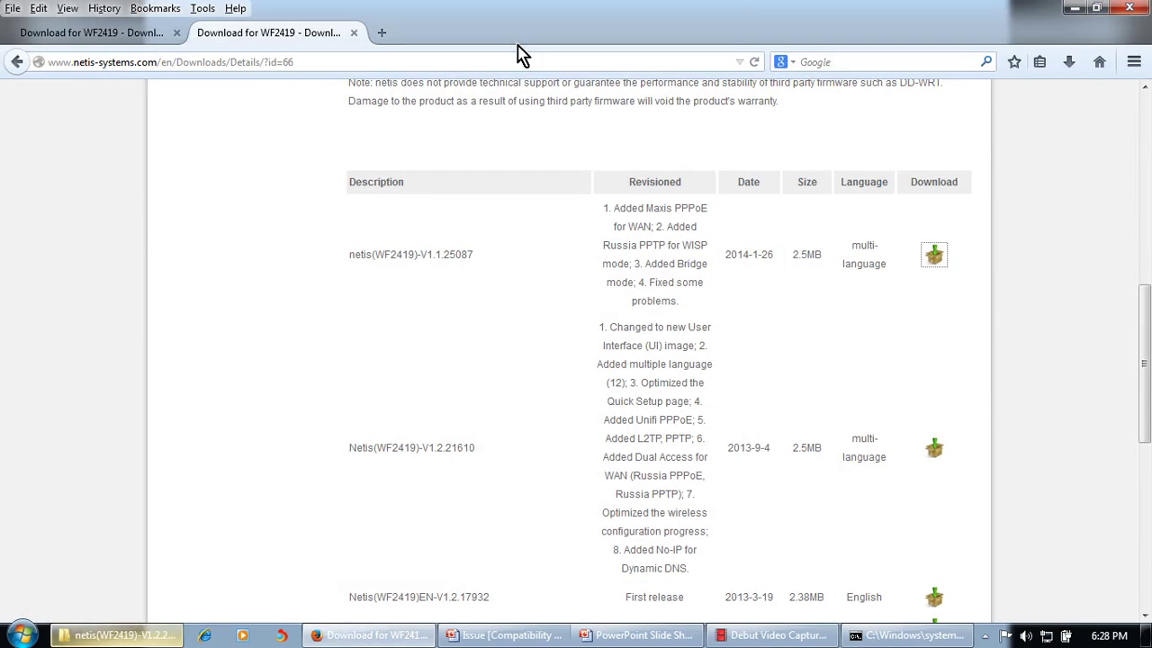
# Open the router's admin page at 192.168.1.1 in a new tab
pyautogui.click(381, 31)
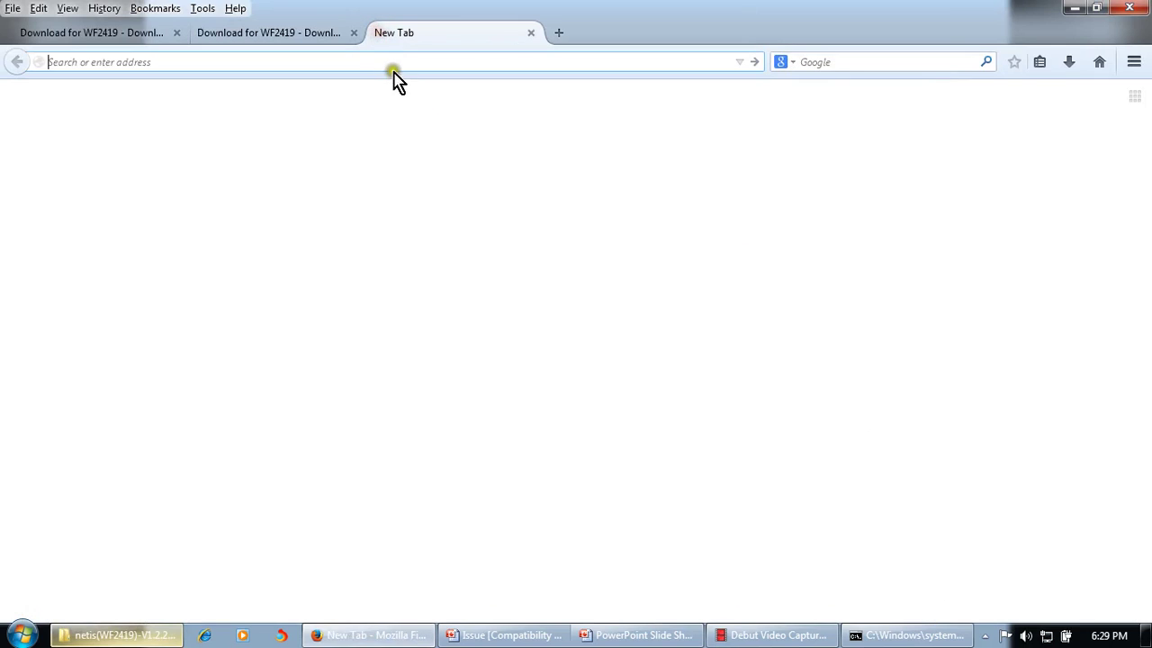
pyautogui.click(393, 63)
pyautogui.write('192.168.1.1/')
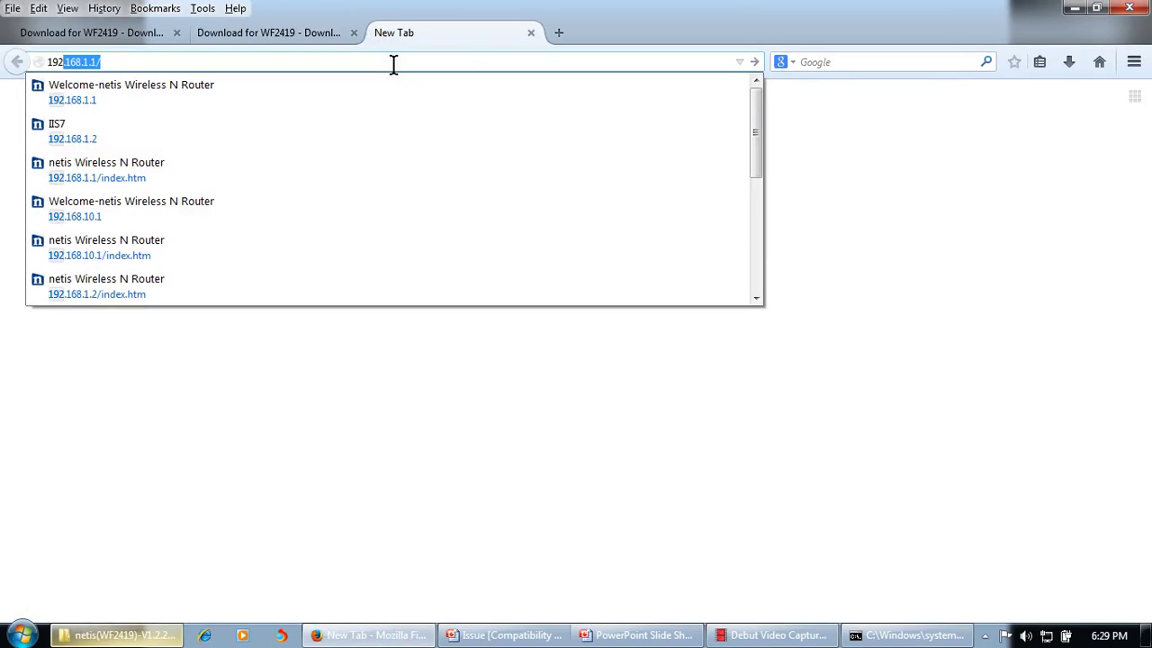
pyautogui.press('Return')
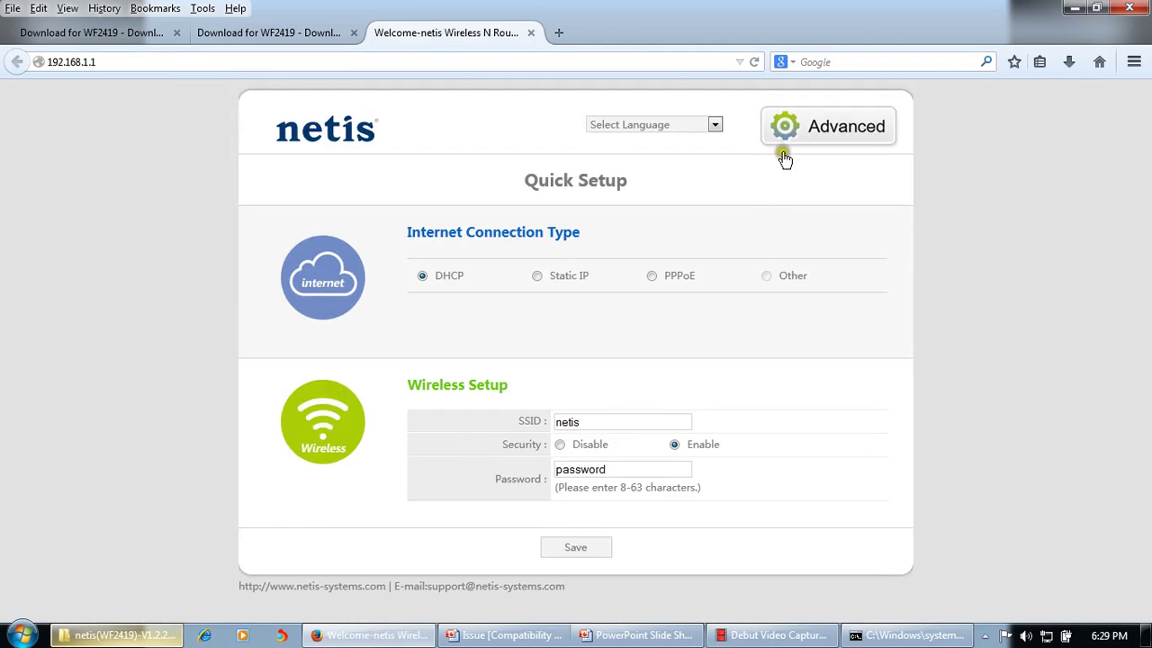
# Go to Advanced > System Tools > Firmware Upgrade
pyautogui.click(800, 133)
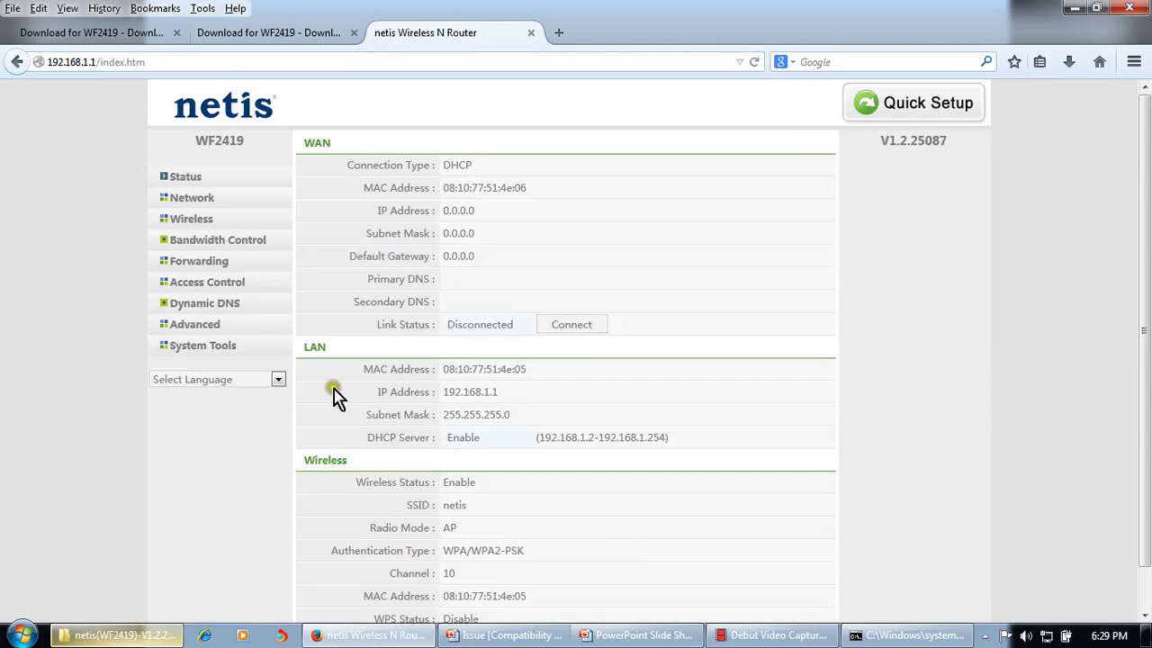
pyautogui.click(209, 349)
pyautogui.click(226, 364)
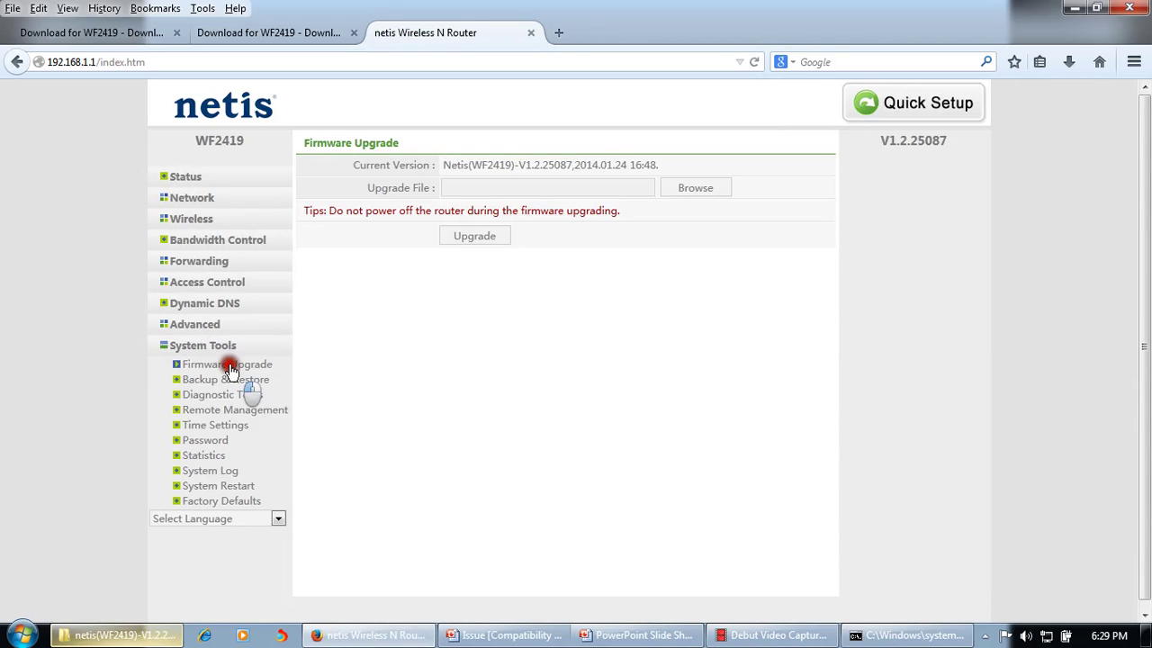
# Load Netis(WF2419)-V1.2.25087.bin from the Firmware folder as the upgrade file and run the upgrade
pyautogui.click(697, 191)
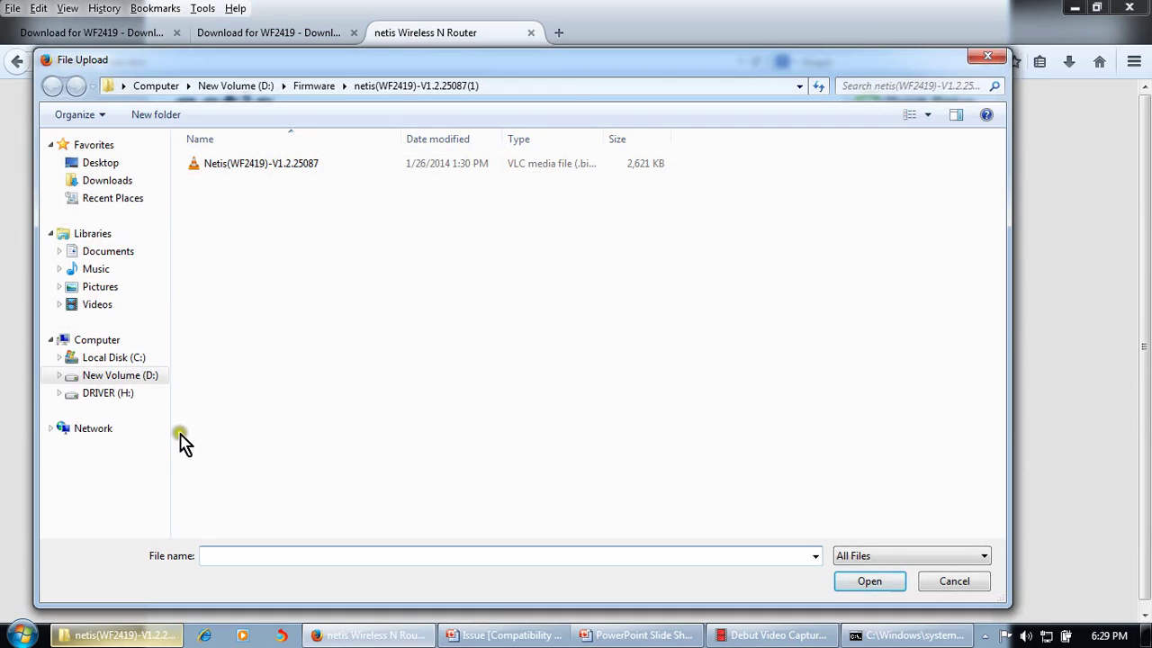
pyautogui.click(317, 88)
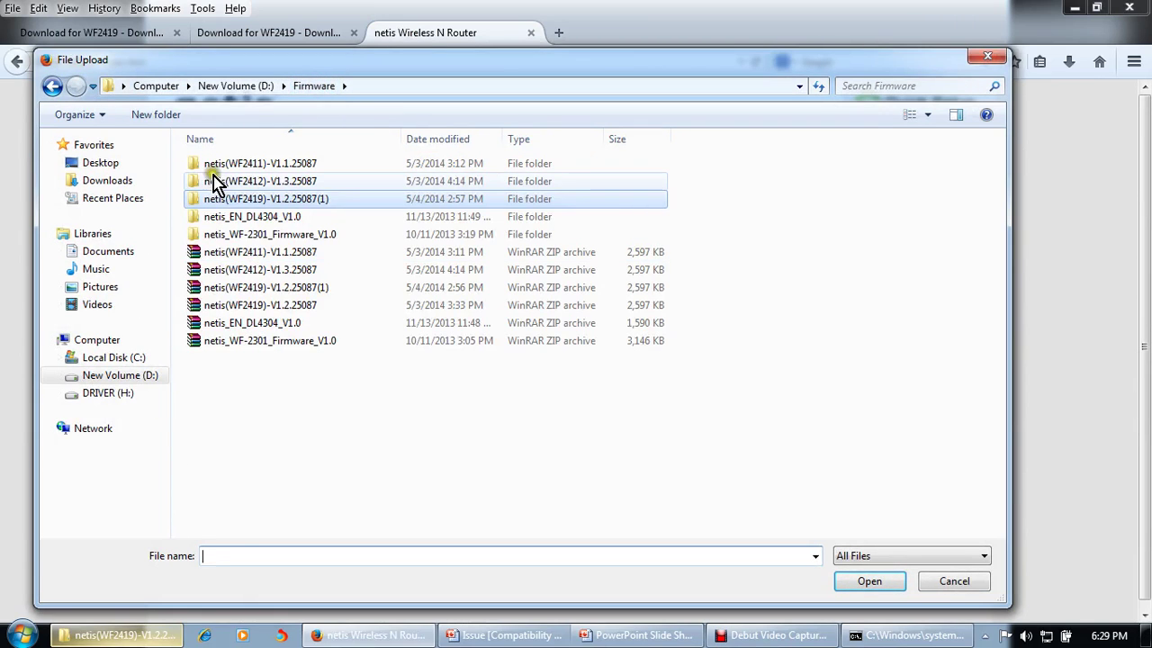
pyautogui.doubleClick(246, 201)
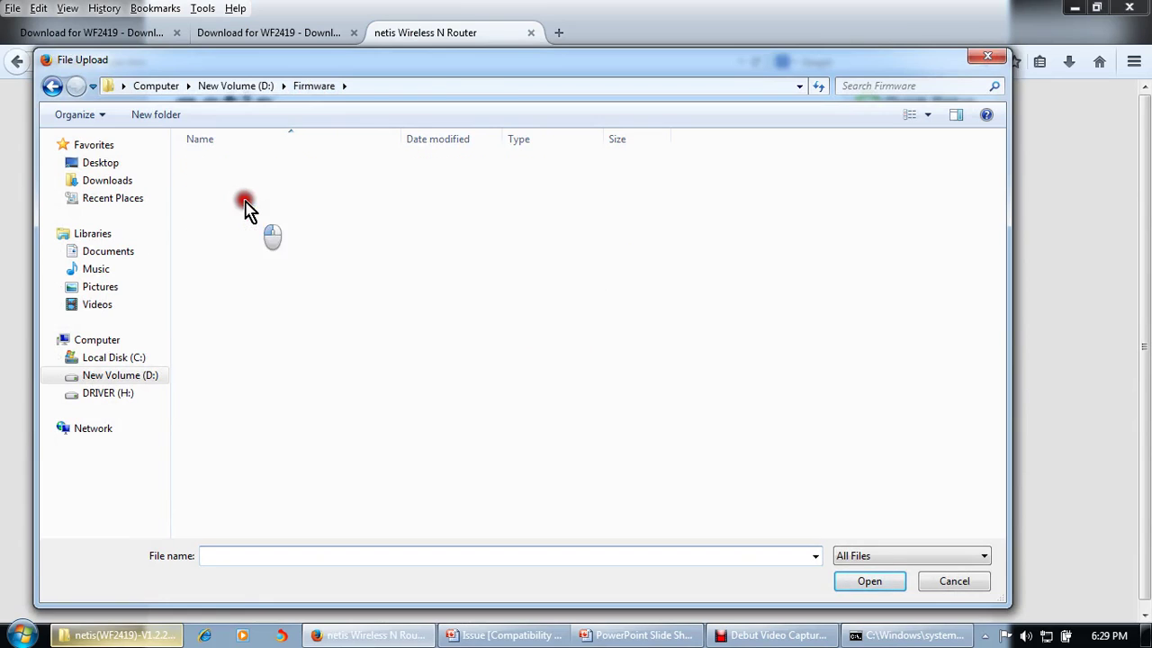
pyautogui.click(237, 166)
pyautogui.doubleClick(239, 167)
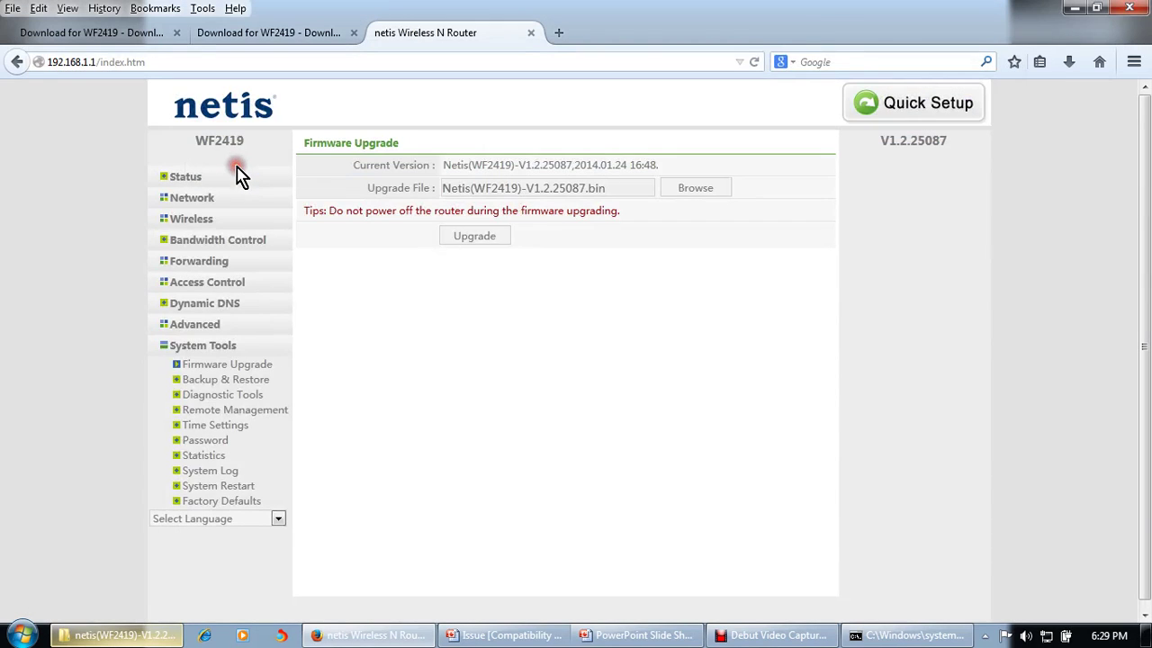
pyautogui.click(477, 237)
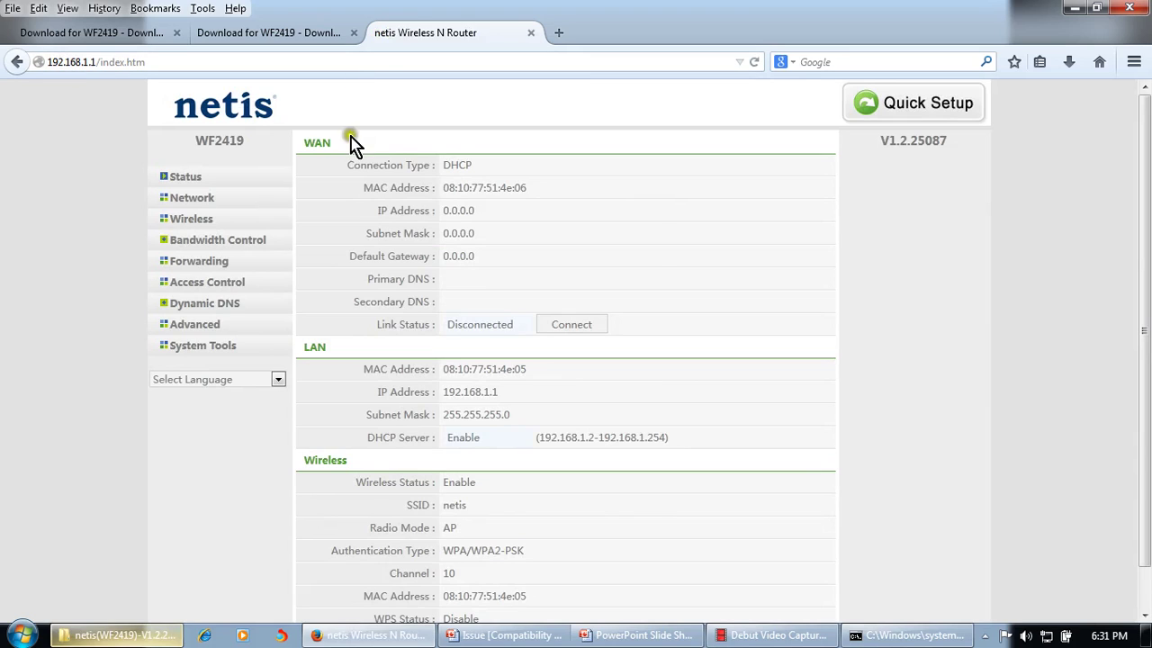
# Under Network > LAN, set IP 192.168.1.10 and DHCP start 192.168.1.11, and save
pyautogui.click(191, 198)
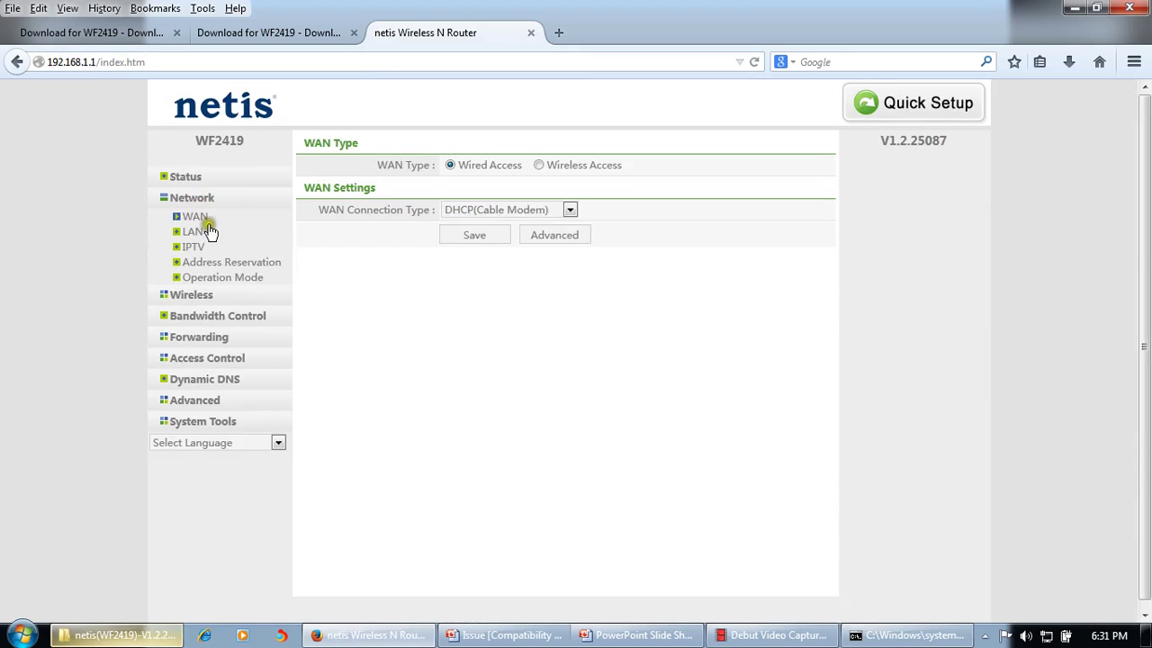
pyautogui.click(193, 232)
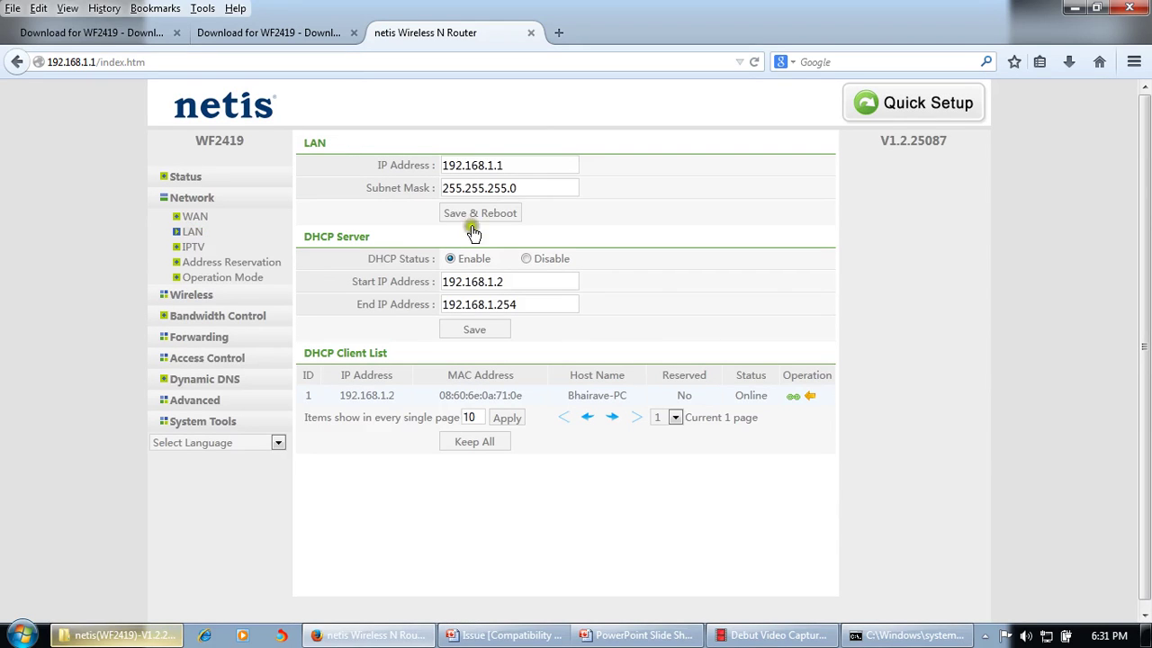
pyautogui.click(523, 166)
pyautogui.click(526, 282)
pyautogui.write('11')
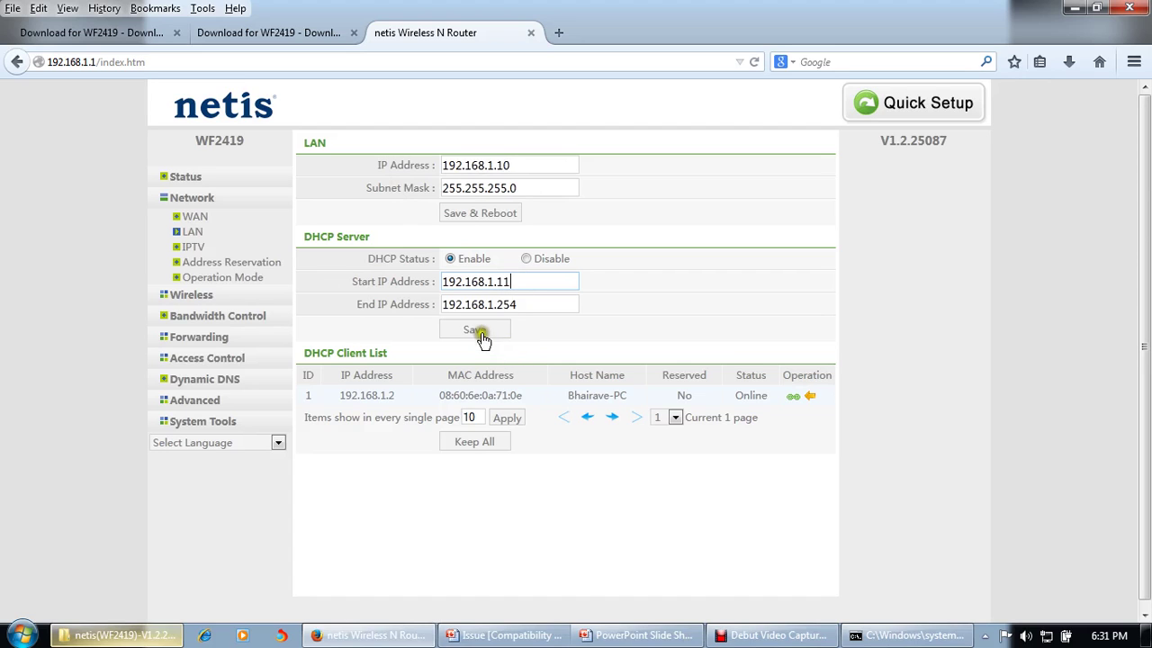
pyautogui.click(477, 331)
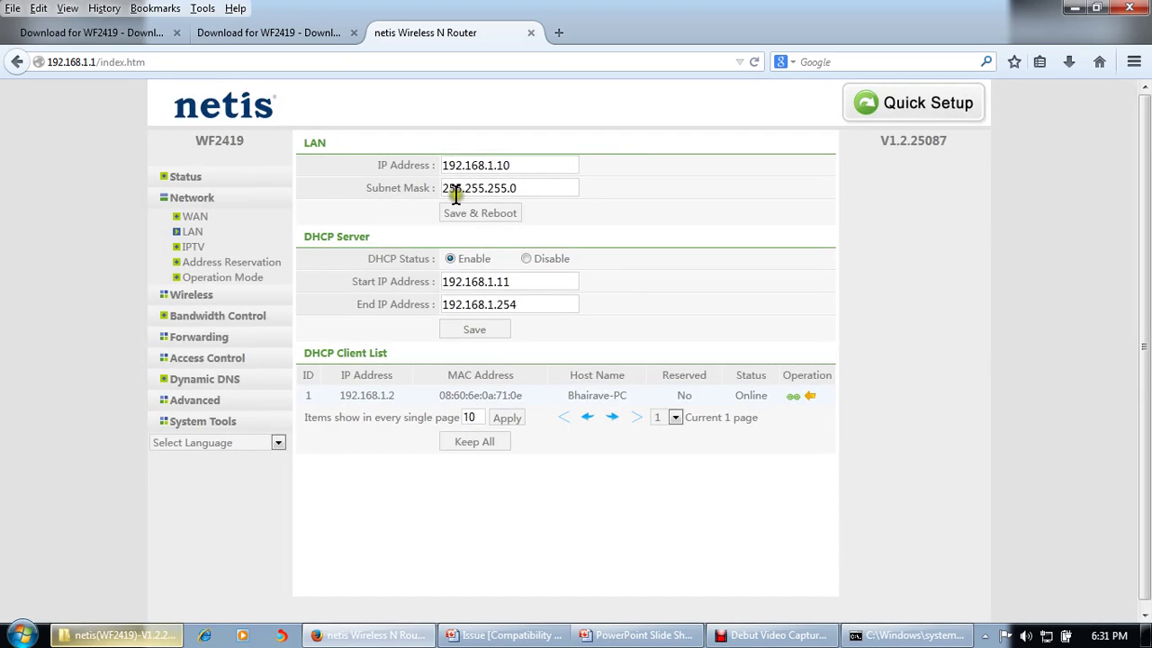
# Save & Reboot the router to apply the new LAN address
pyautogui.click(475, 216)
pyautogui.click(480, 216)
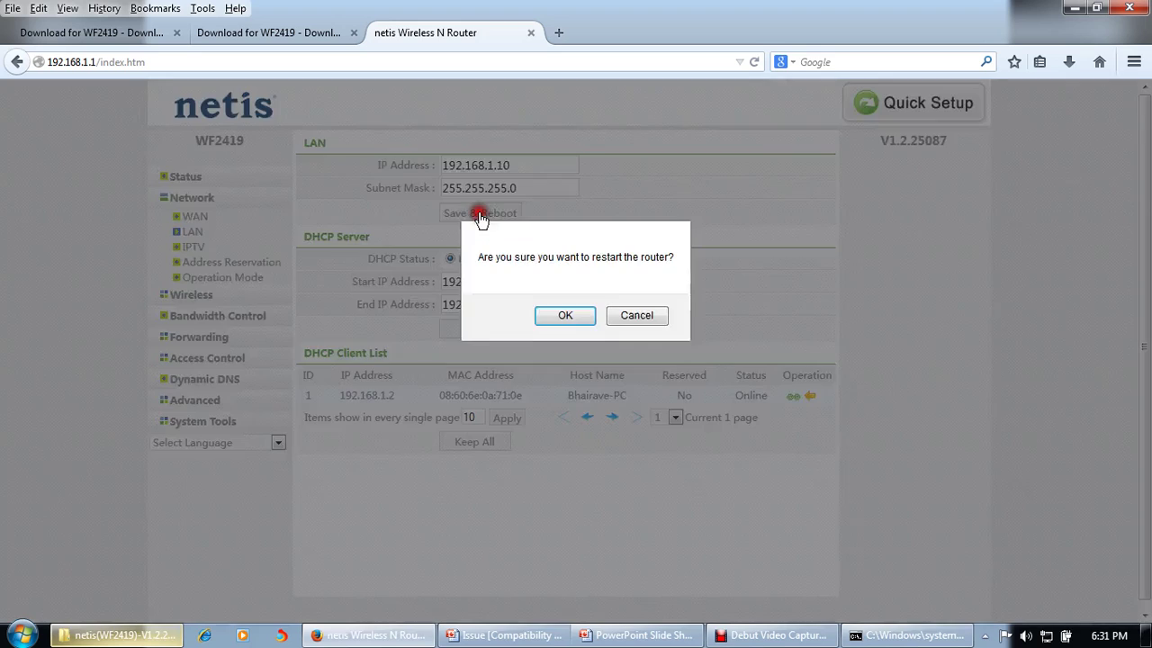
pyautogui.click(560, 315)
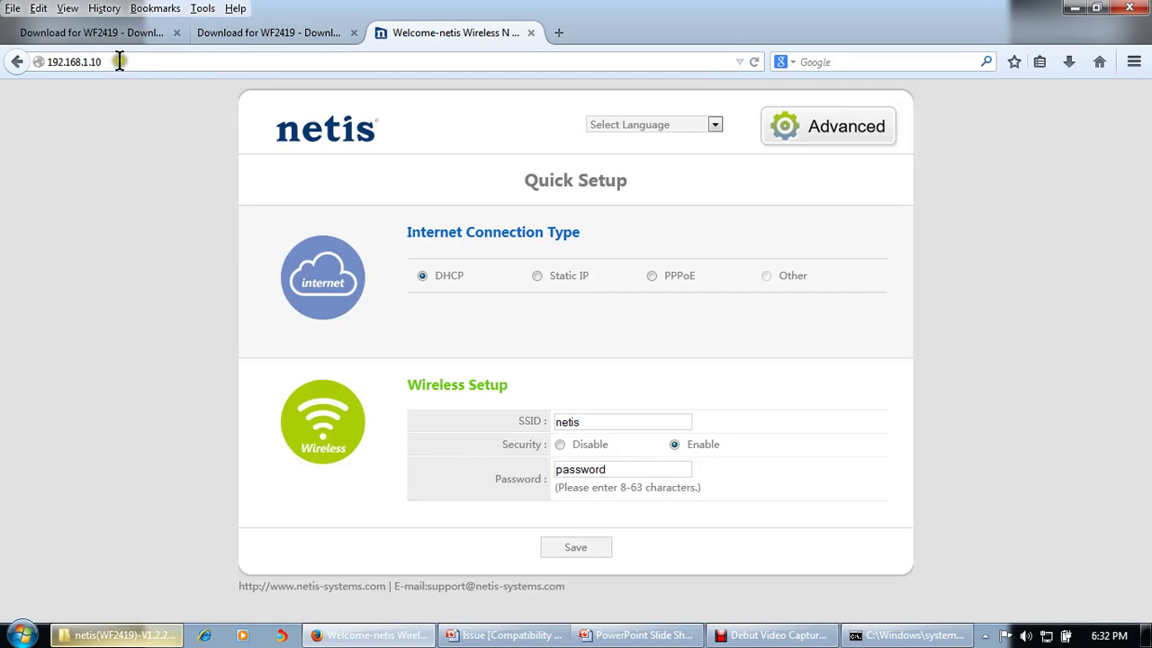
# Reach the admin pages at 192.168.1.10 and open Advanced > Wireless settings
pyautogui.click(126, 62)
pyautogui.click(232, 64)
pyautogui.click(819, 134)
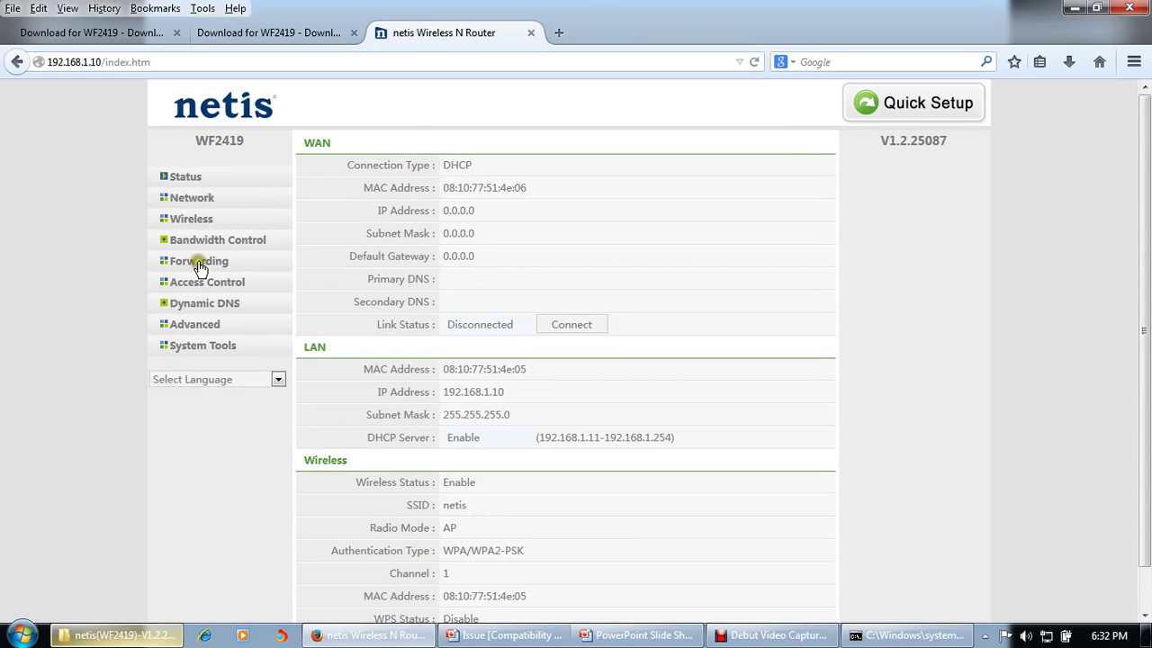
pyautogui.click(185, 221)
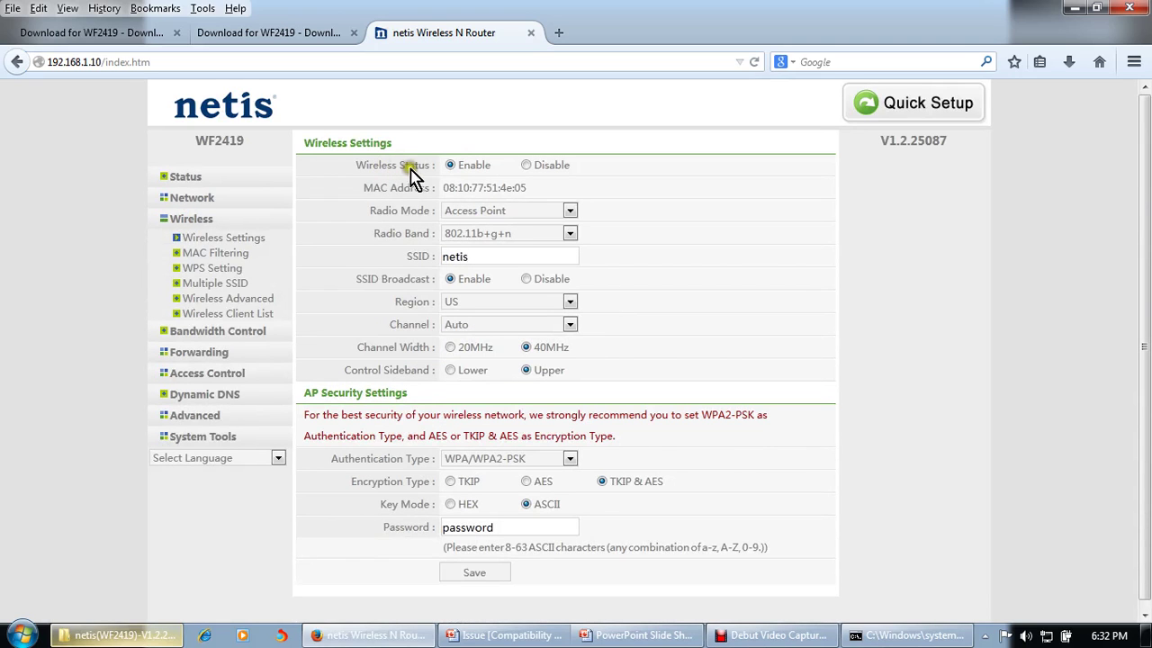
# Set Radio Mode to Repeater and pick the scanned Netis network as the remote AP
pyautogui.click(569, 211)
pyautogui.click(519, 250)
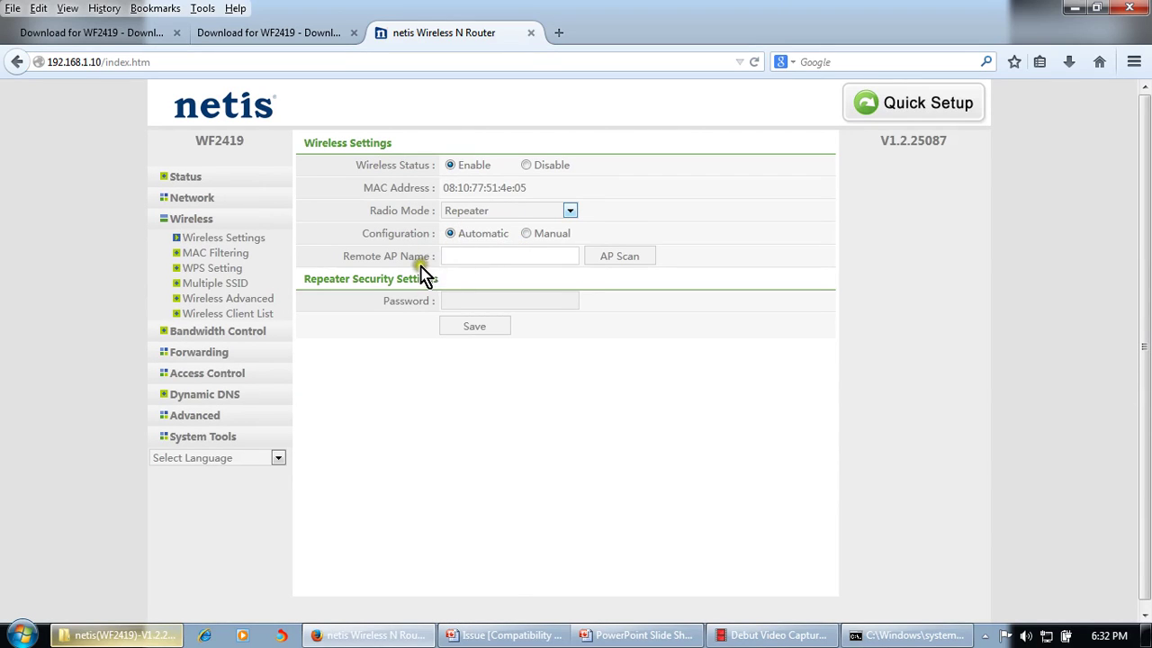
pyautogui.click(621, 259)
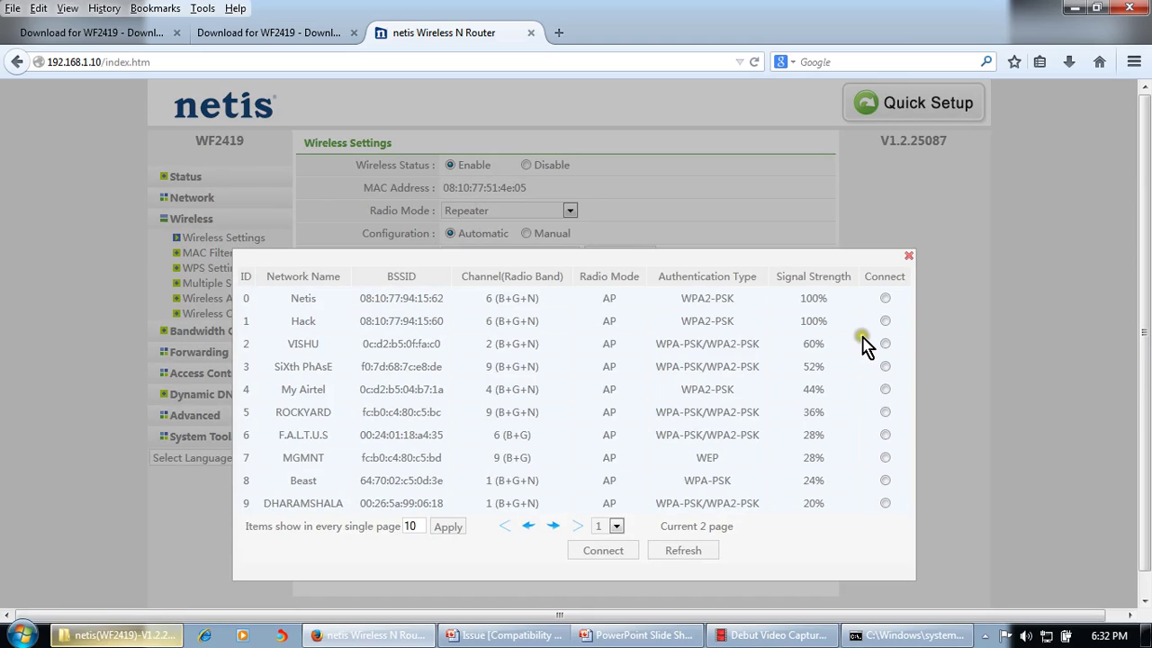
pyautogui.click(885, 299)
pyautogui.click(608, 555)
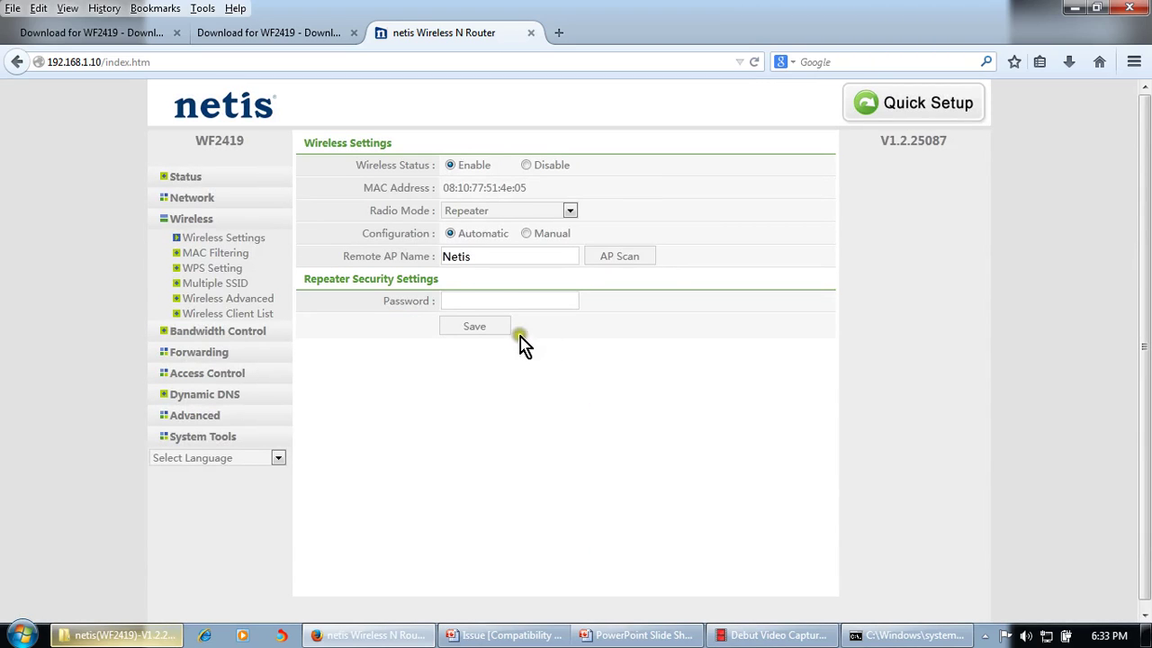
# Enter the Netis Wi-Fi password and save the repeater settings
pyautogui.click(505, 301)
pyautogui.click(476, 330)
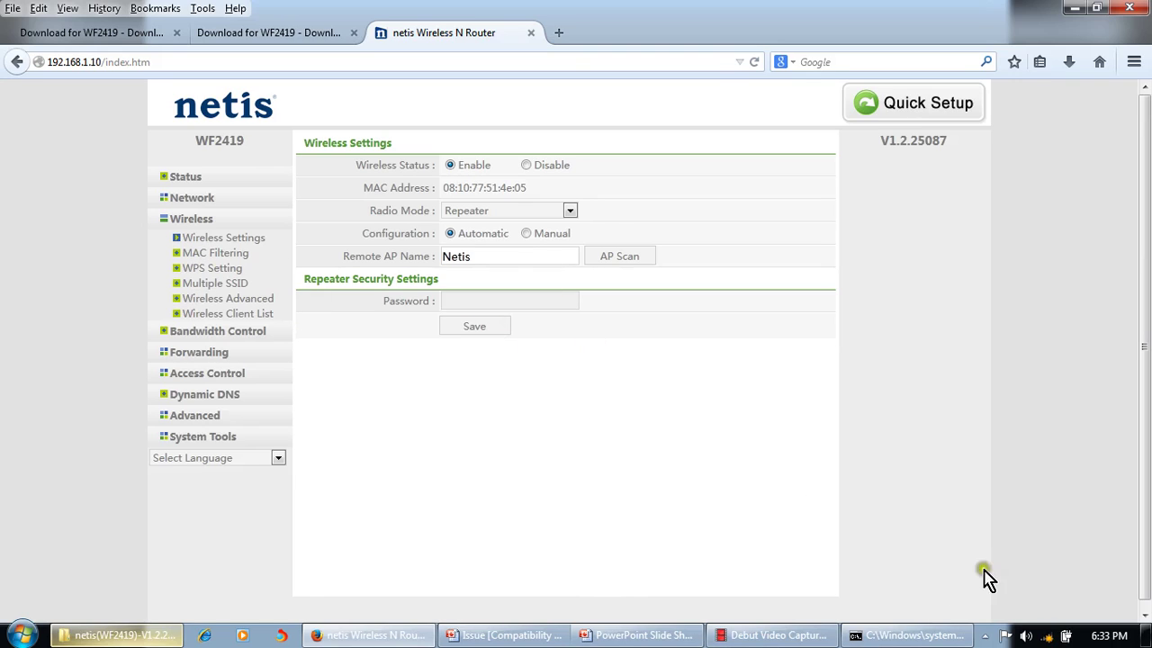
pyautogui.click(1053, 634)
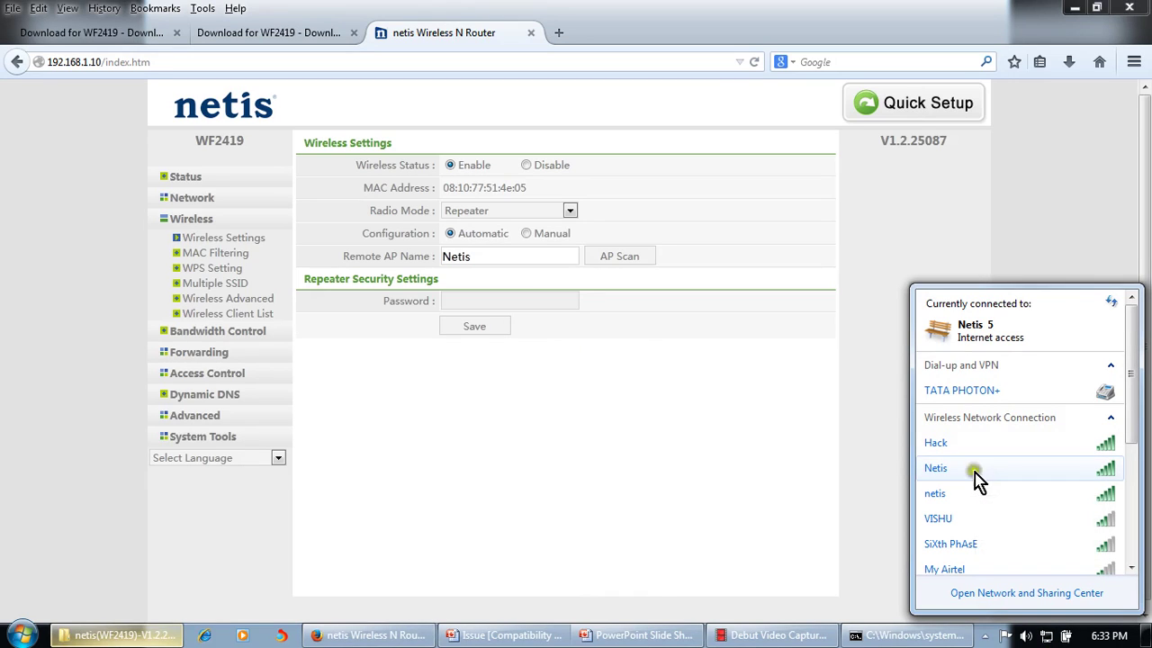
pyautogui.moveTo(1008, 478)
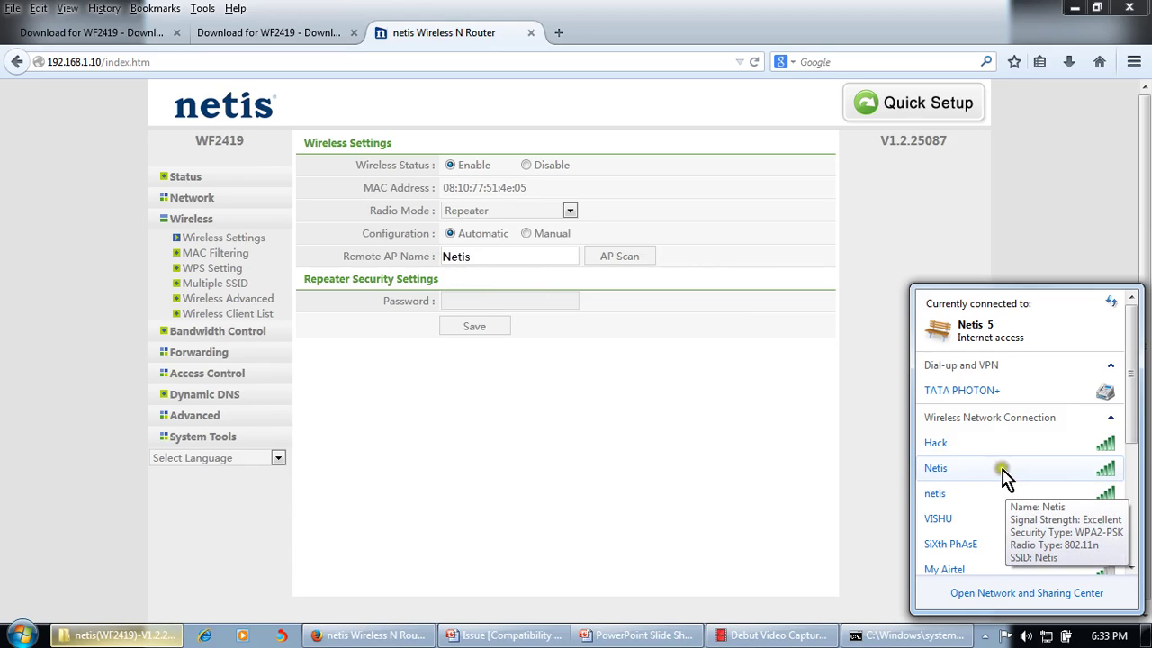
pyautogui.click(660, 450)
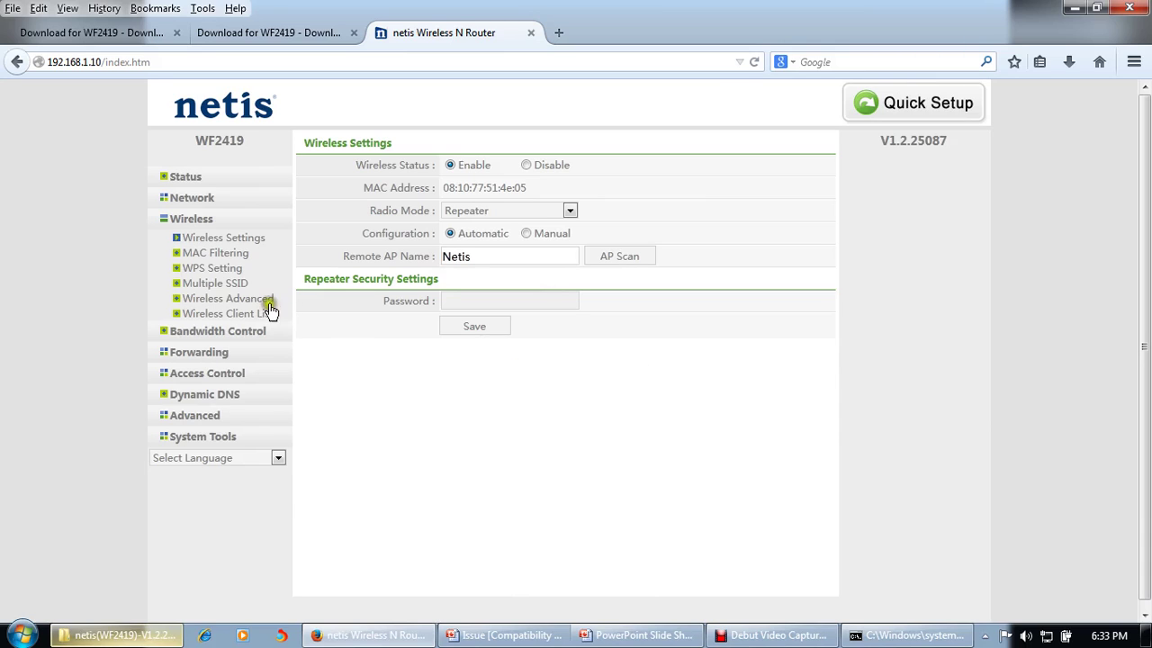
# In Multiple SSID, enable AP1 and rename its SSID from netis_VAP1 to Repeater
pyautogui.click(226, 303)
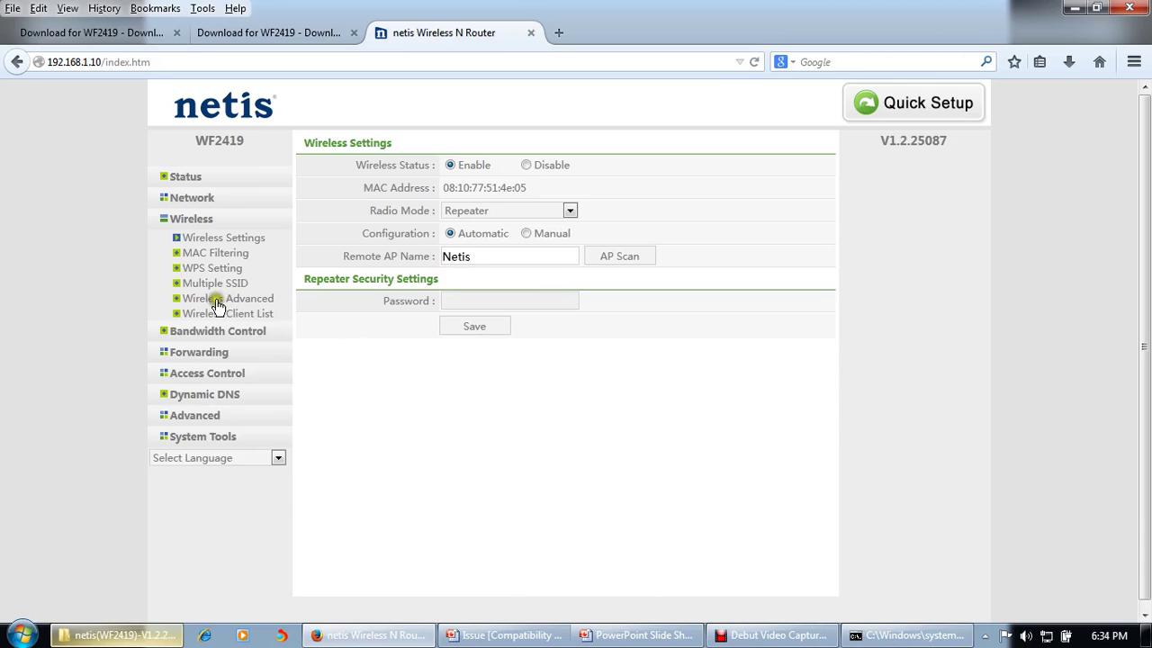
pyautogui.click(220, 286)
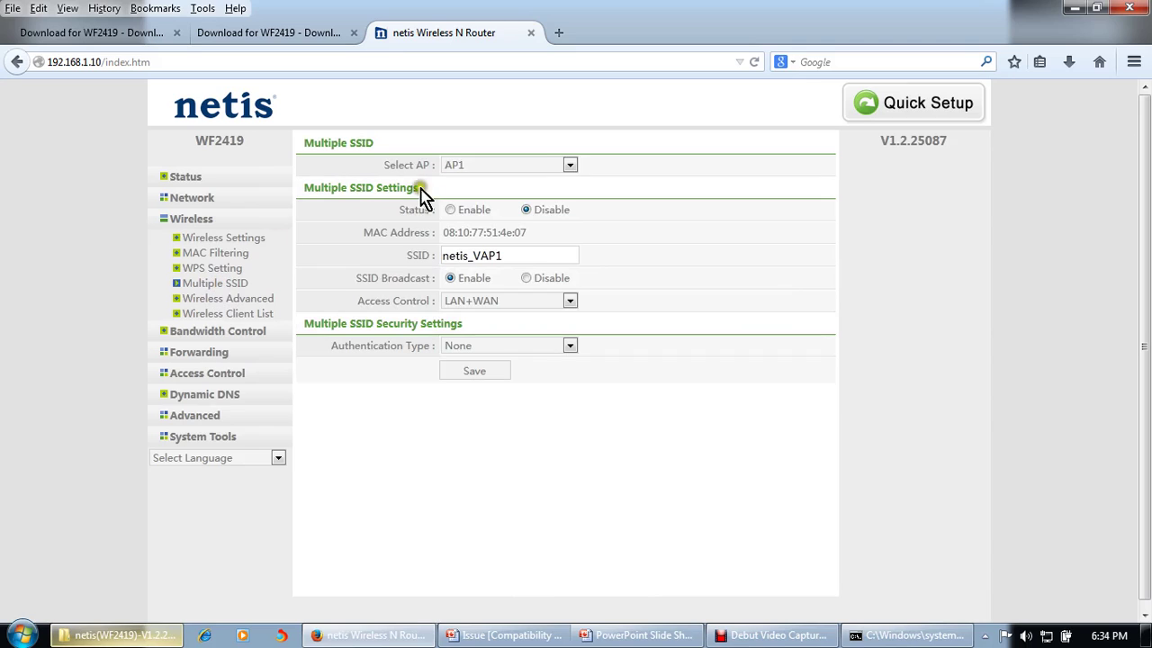
pyautogui.click(571, 167)
pyautogui.click(570, 168)
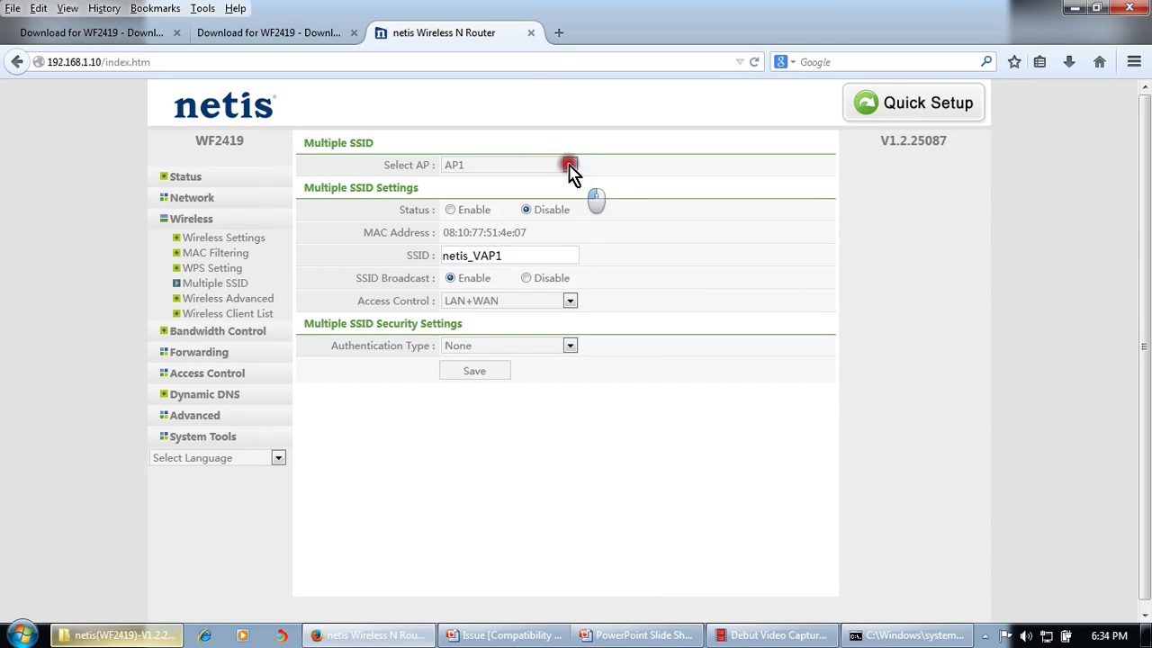
pyautogui.click(450, 210)
pyautogui.moveTo(522, 256); pyautogui.dragTo(437, 257)
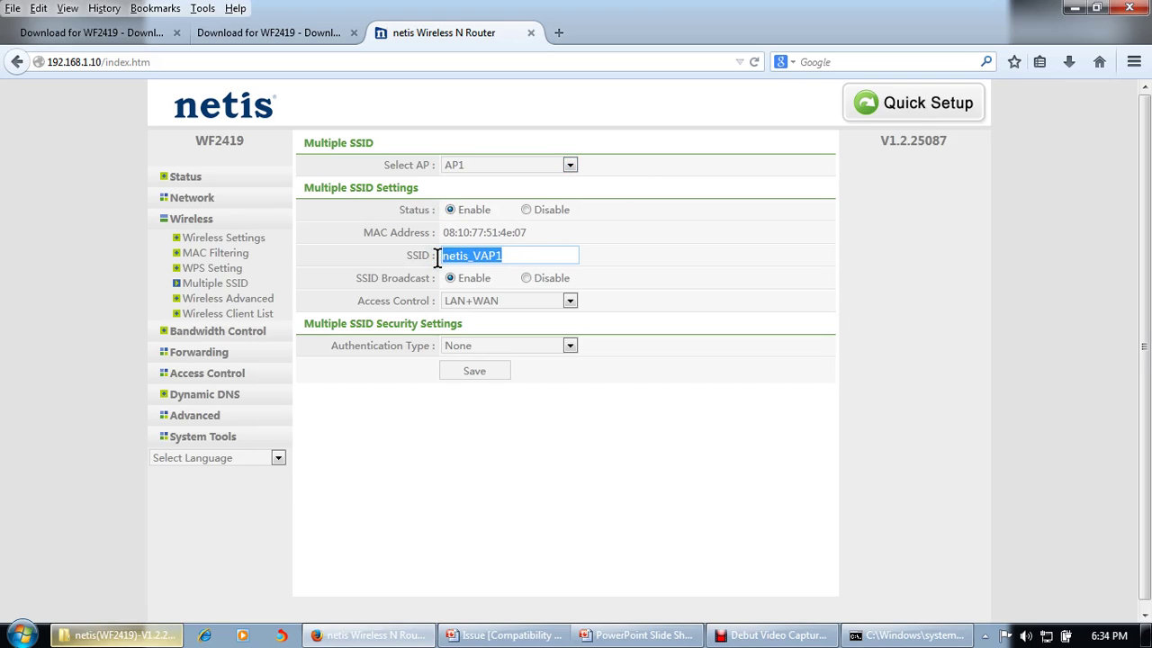
pyautogui.write('Repeater')
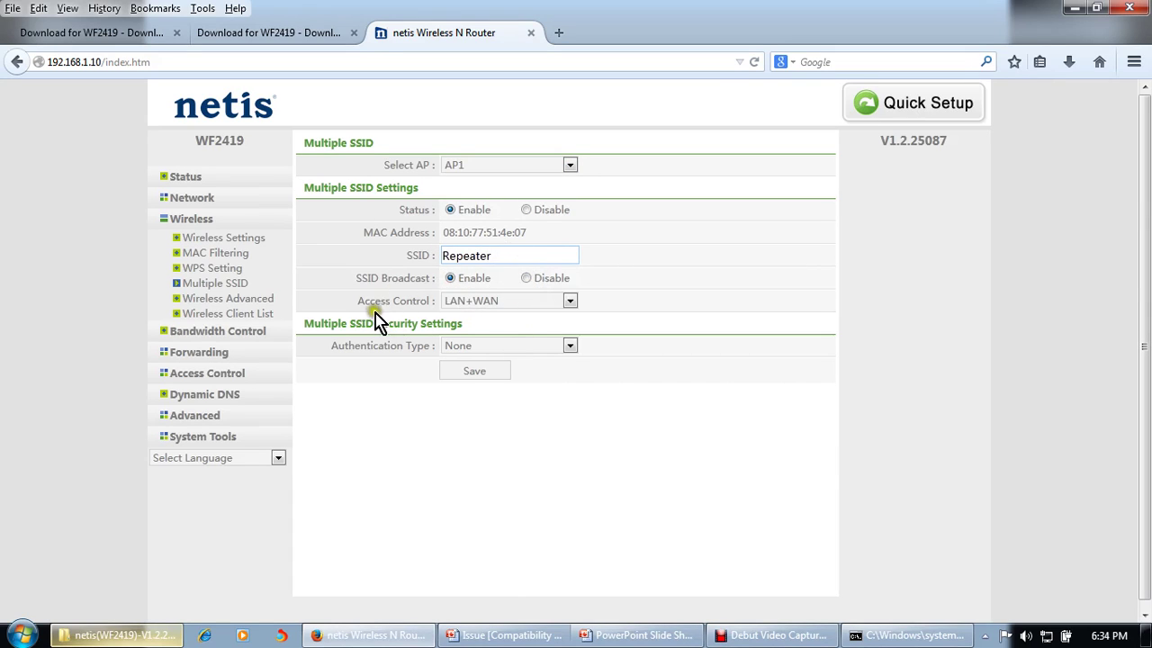
# Keep LAN+WAN access, set WPA/WPA2-PSK authentication with a password, and save
pyautogui.click(528, 304)
pyautogui.click(531, 315)
pyautogui.click(496, 347)
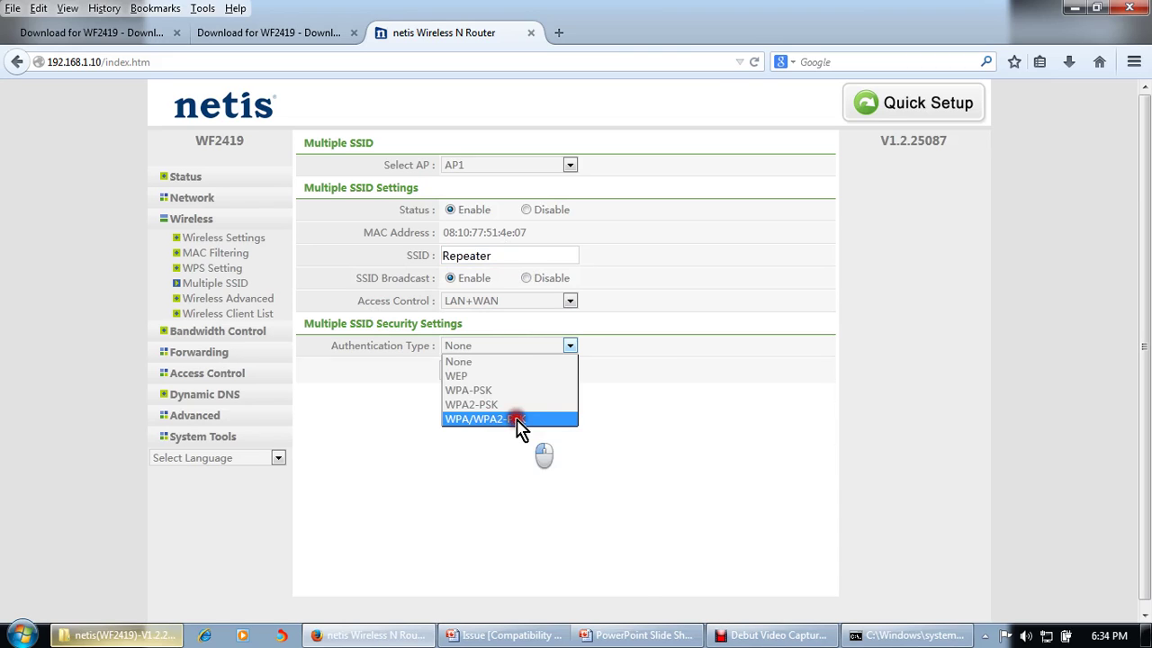
pyautogui.click(519, 419)
pyautogui.click(526, 413)
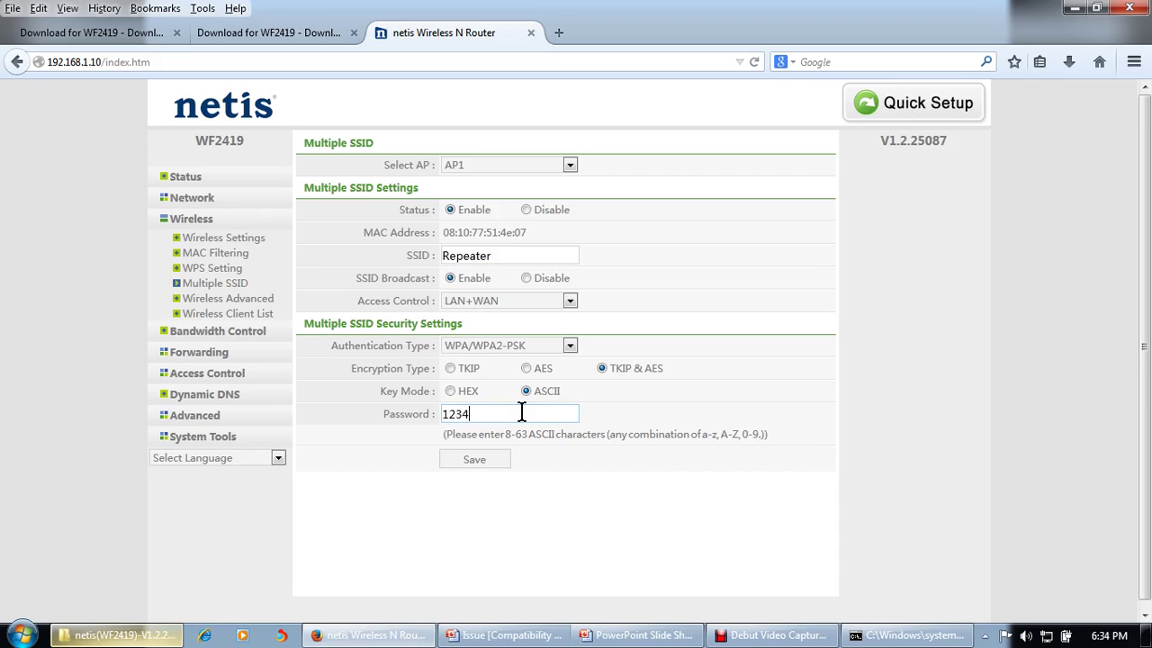
pyautogui.click(475, 463)
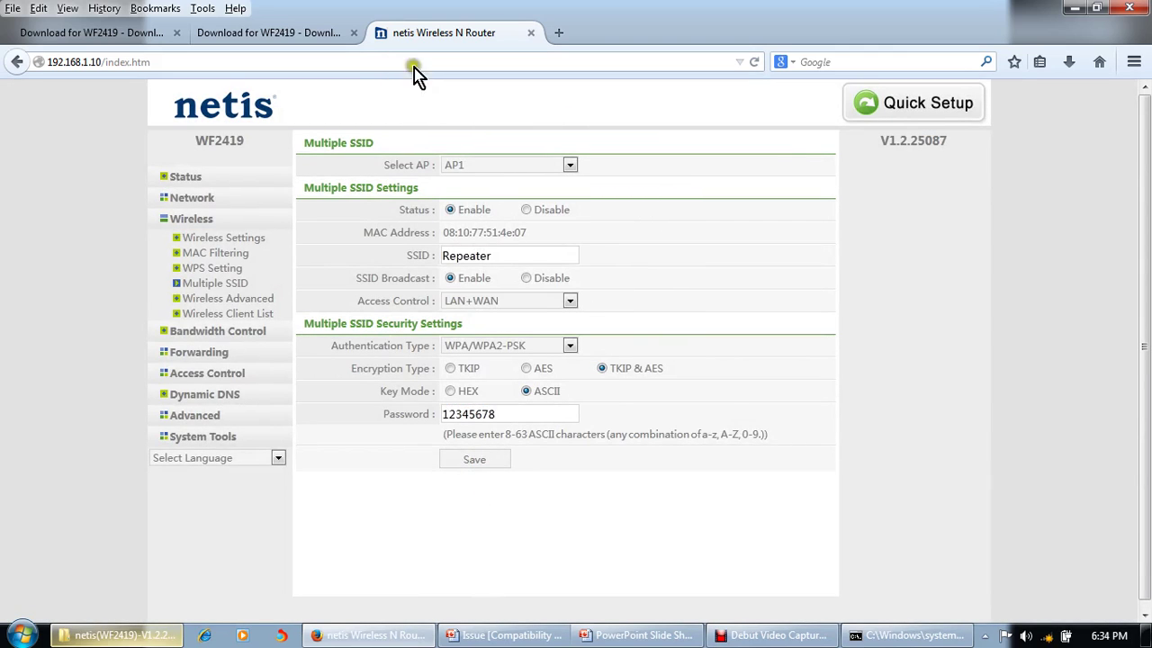
# Connect the laptop to the Repeater wireless network using its security key
pyautogui.click(1049, 639)
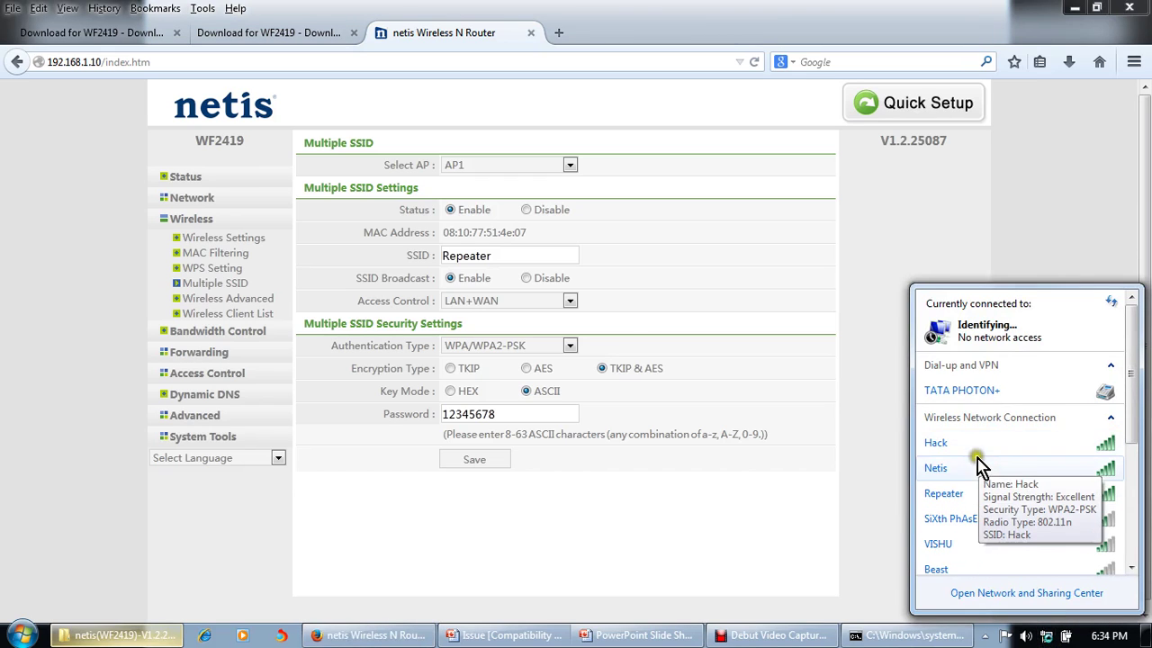
pyautogui.click(951, 477)
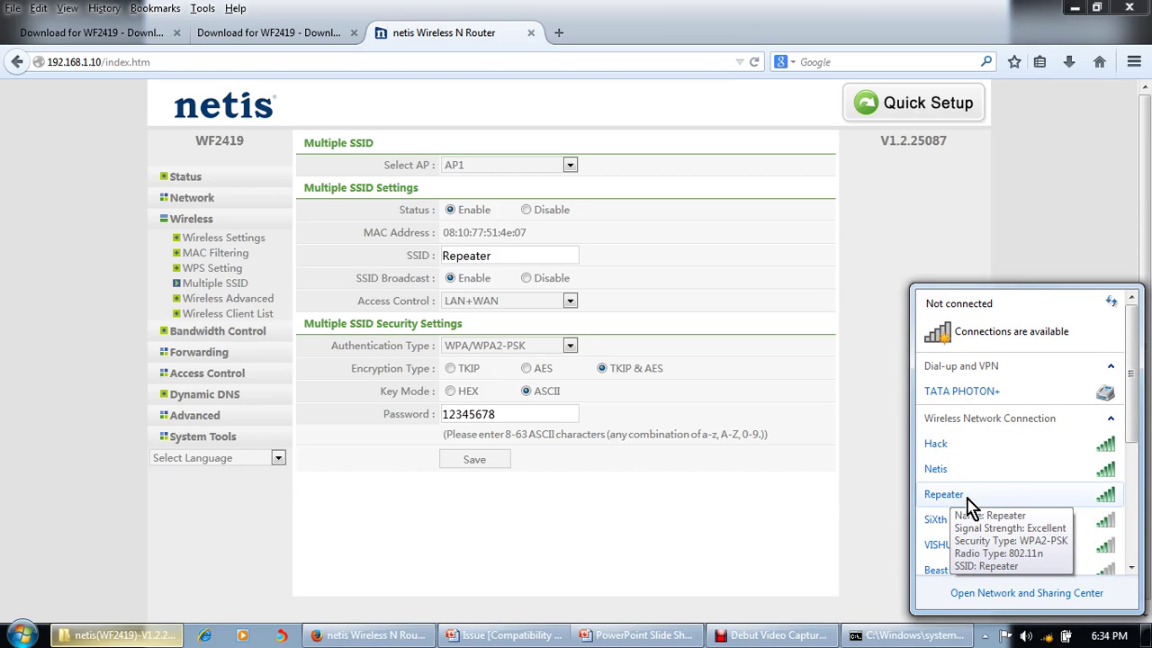
pyautogui.click(443, 226)
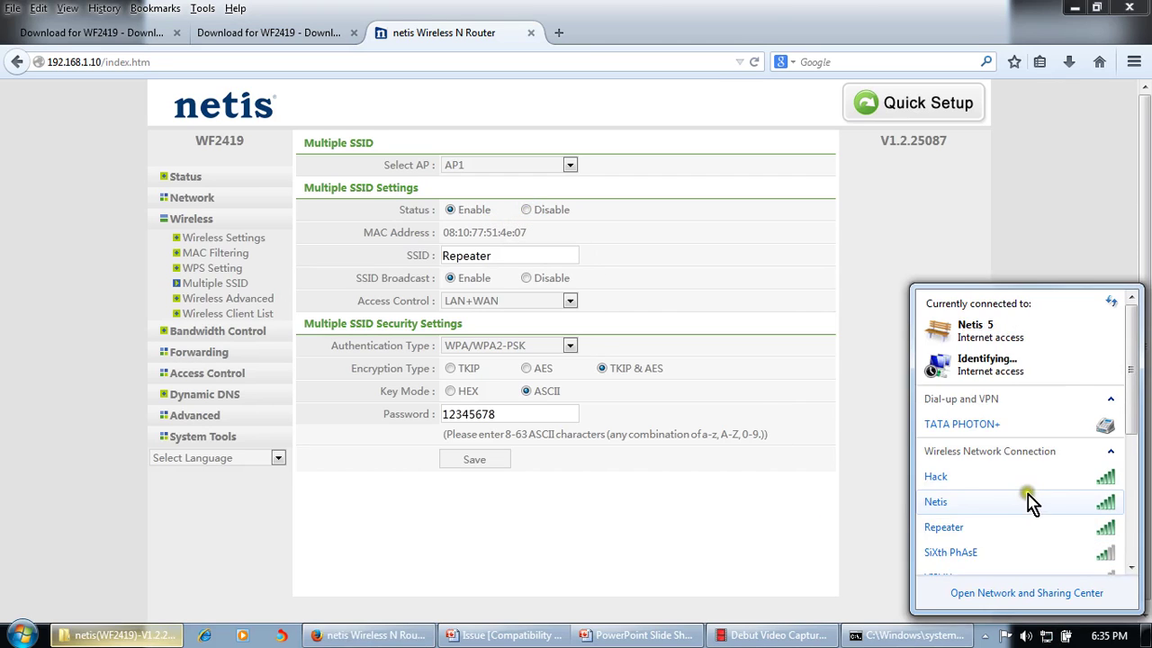
pyautogui.moveTo(1002, 500)
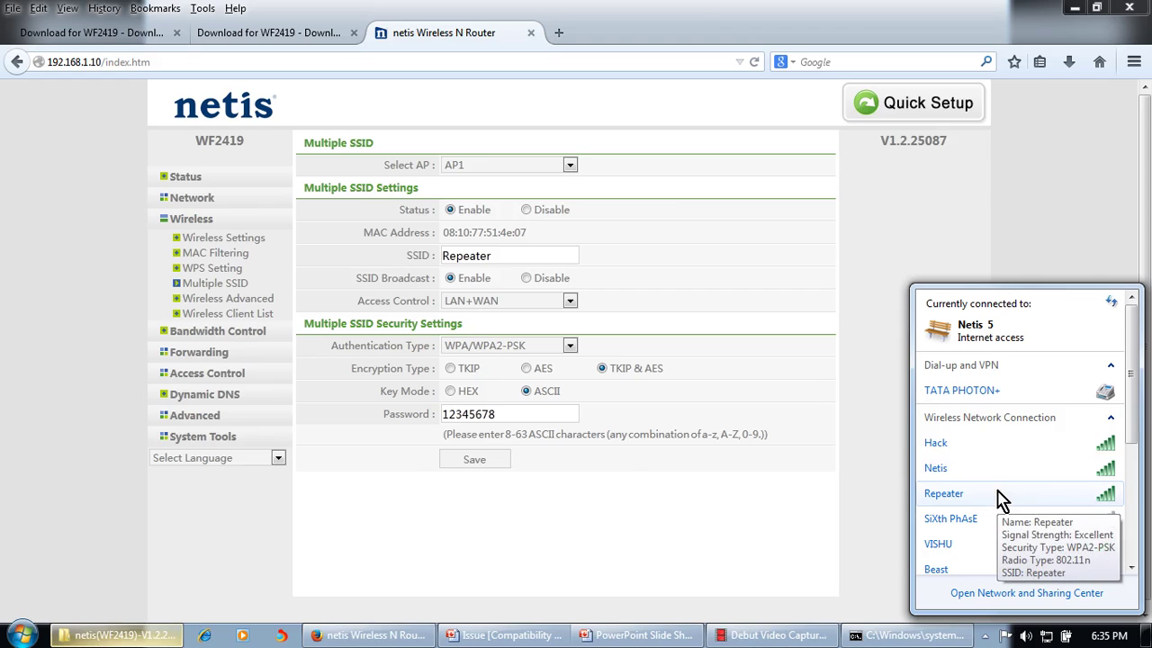
pyautogui.doubleClick(1002, 500)
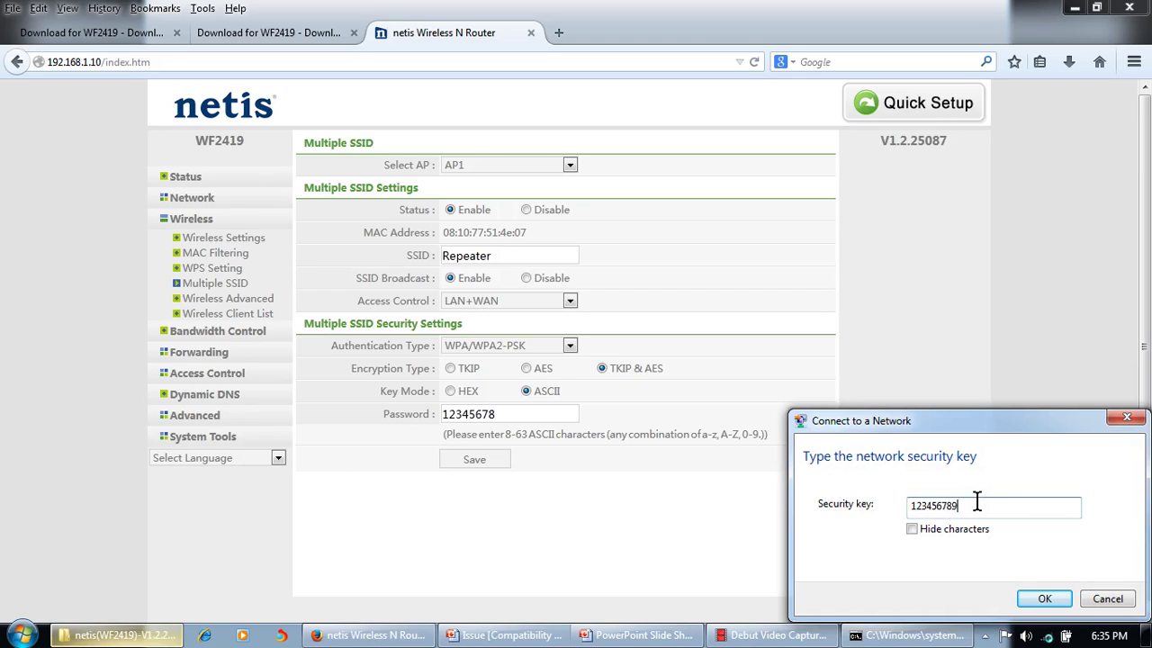
pyautogui.click(1046, 597)
pyautogui.click(1052, 597)
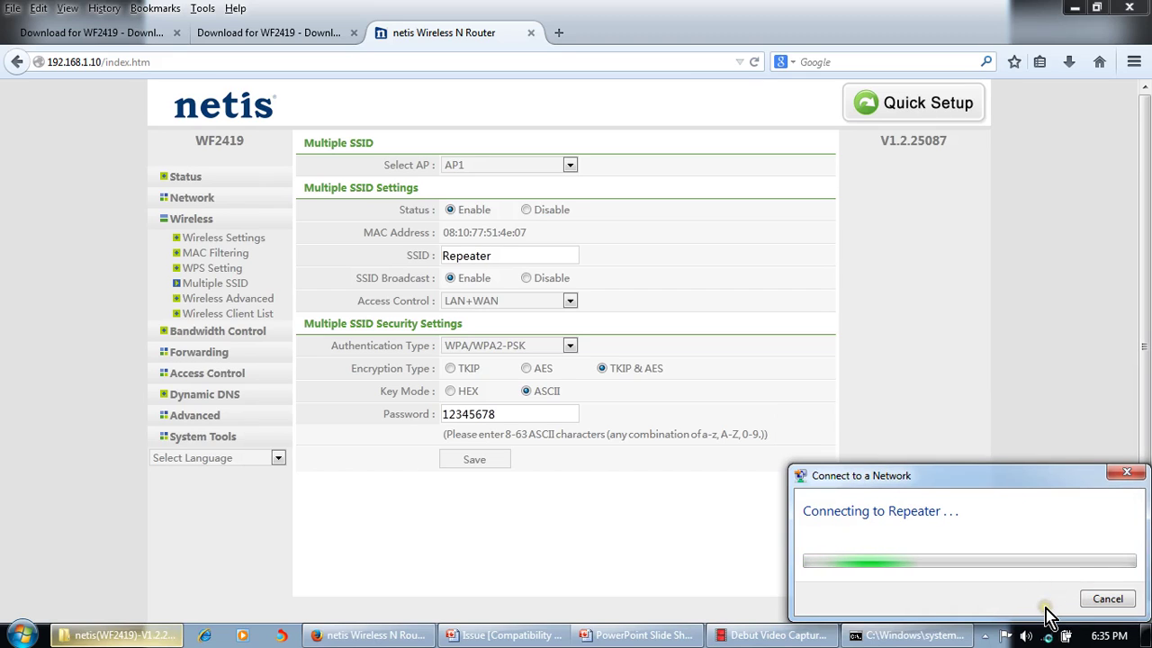
# Dismiss the network location prompt and confirm Repeater reports Internet access
pyautogui.moveTo(1048, 639)
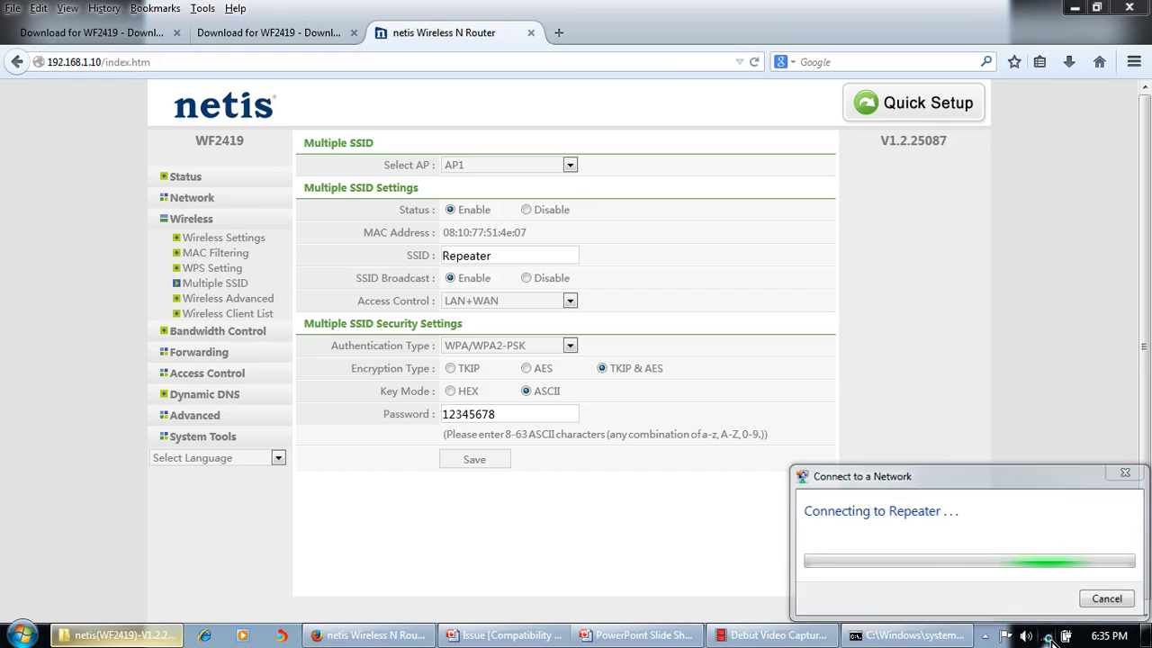
pyautogui.click(1052, 639)
pyautogui.moveTo(945, 486)
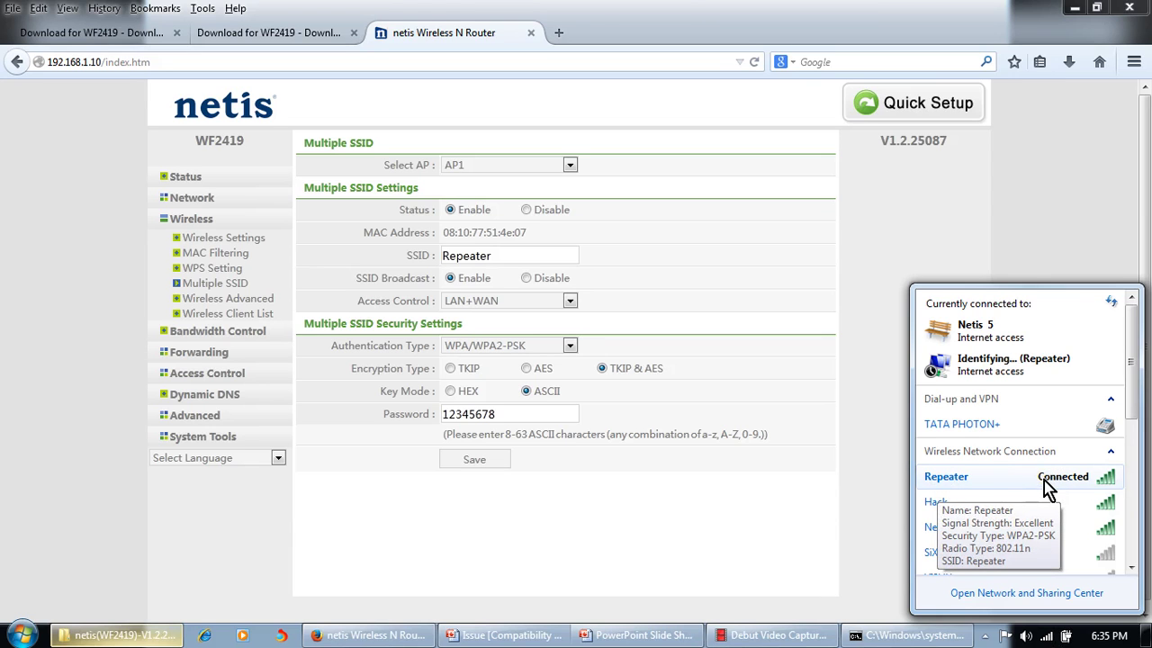
pyautogui.click(794, 509)
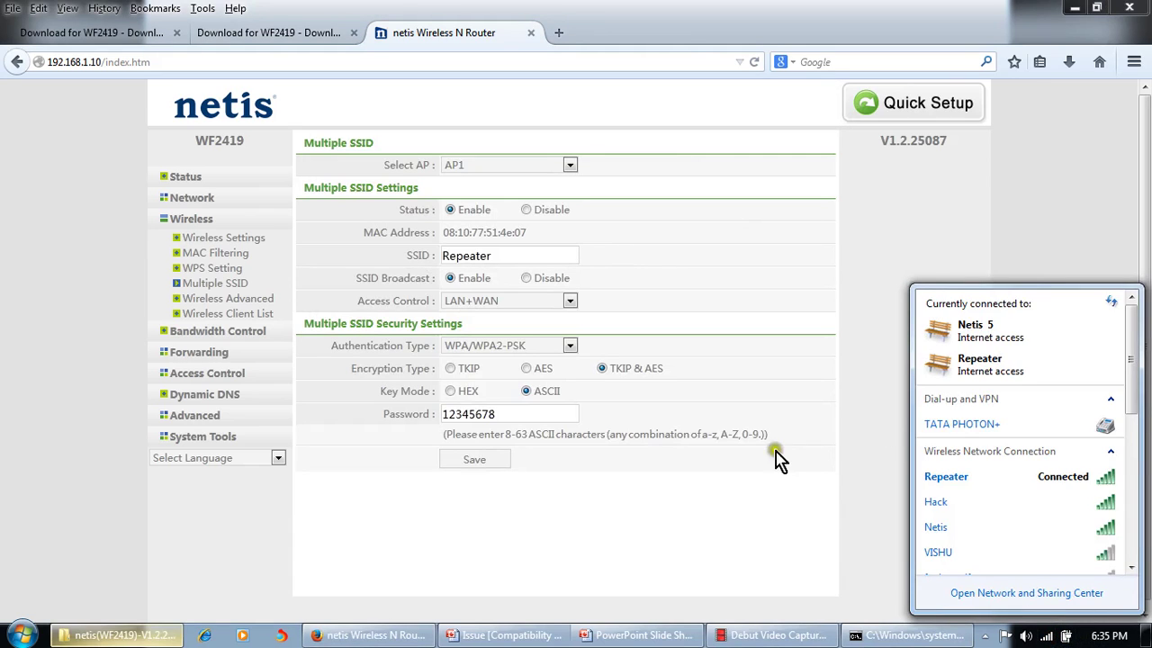
pyautogui.click(783, 504)
# Load google.com in a new tab over the Repeater link, then return to the PowerPoint slide show
pyautogui.click(559, 34)
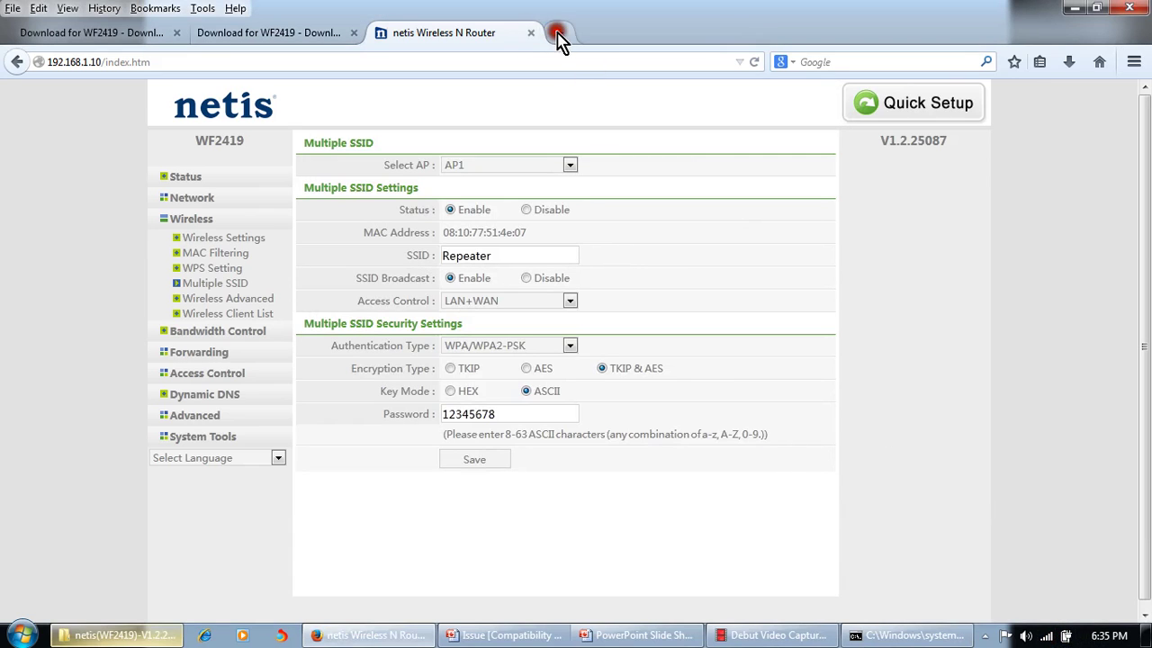
pyautogui.write('go')
pyautogui.press('Return')
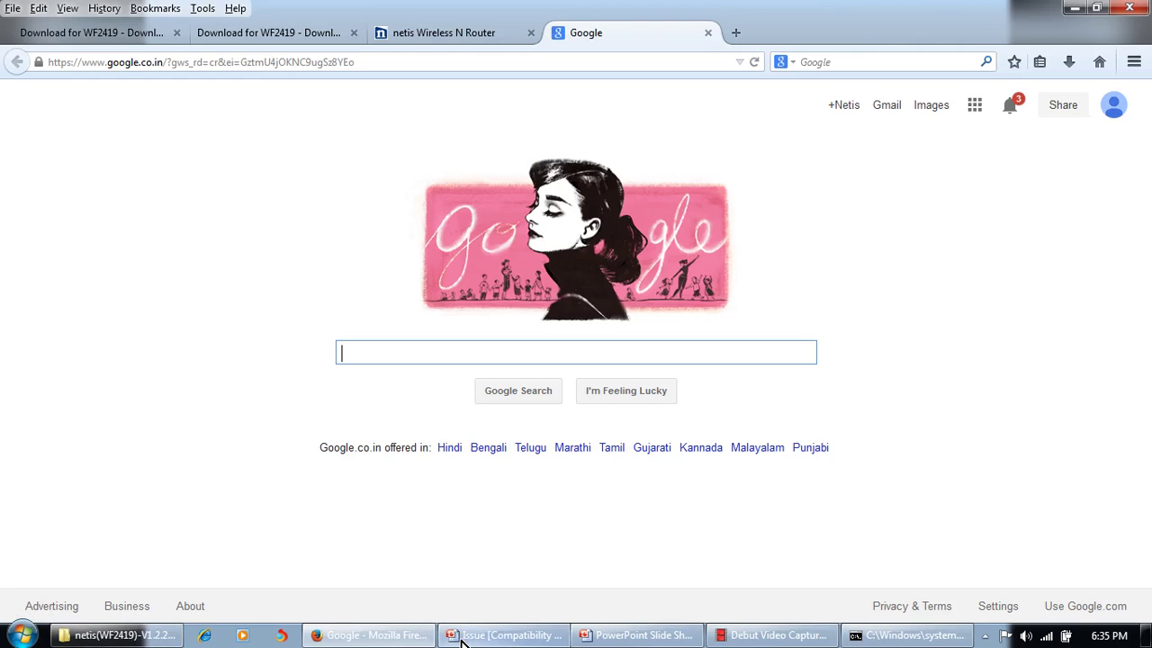
pyautogui.hotkey('alt', 'Tab')
pyautogui.hotkey('alt', 'Tab')
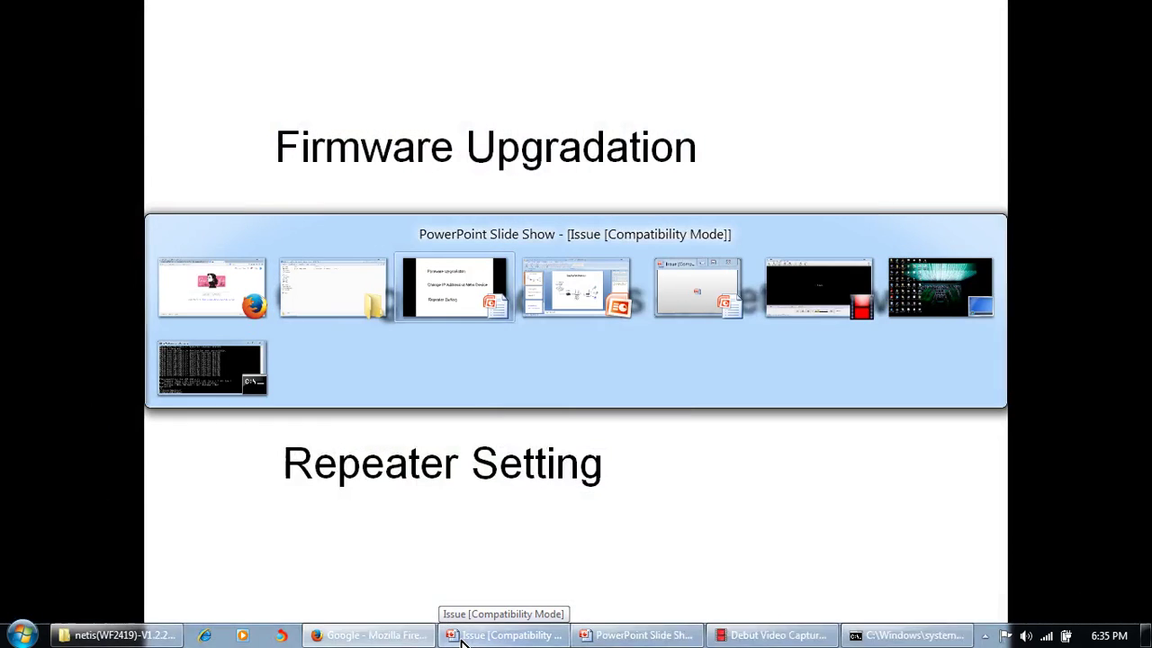